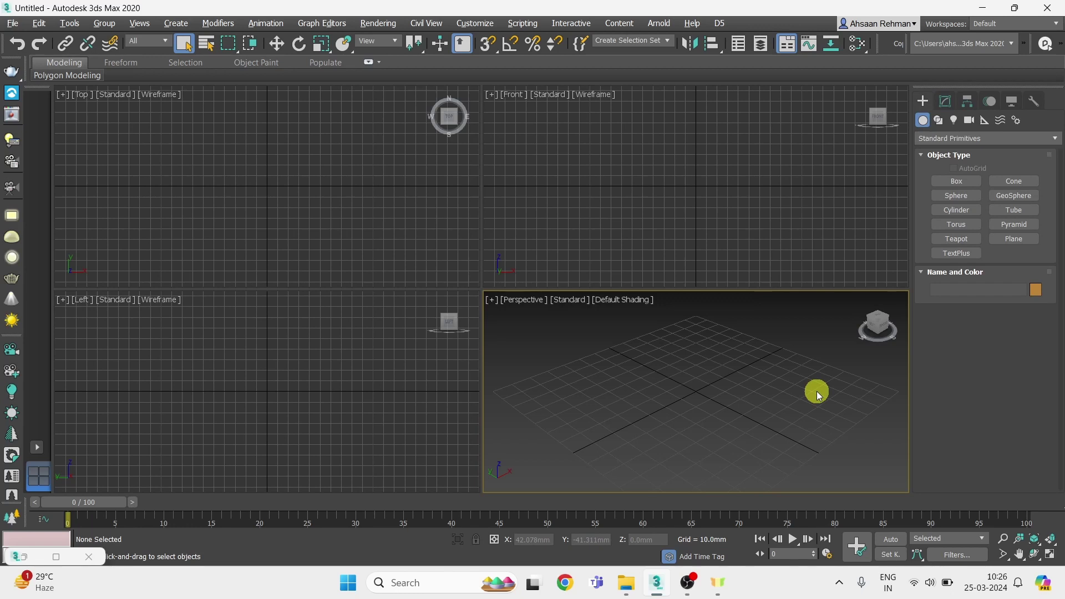
- Maximize the Perspective viewport and create a plane about 110 mm long and 70 mm wide on the grid
key(alt+w)
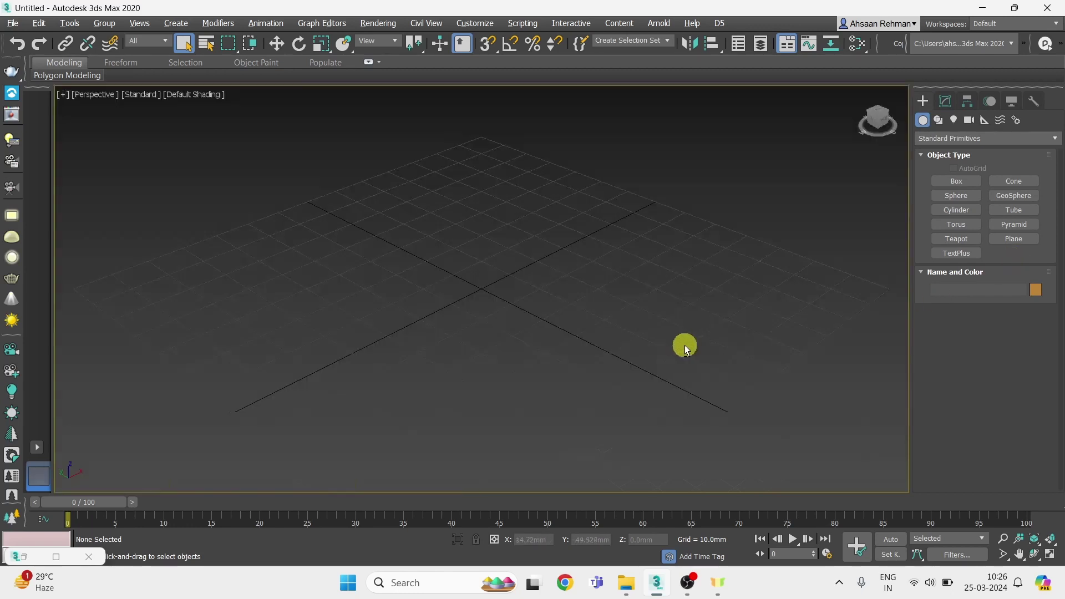
middle_drag(685, 345, 547, 300)
scroll(660, 294, down, 3)
scroll(669, 328, down, 2)
click(1024, 237)
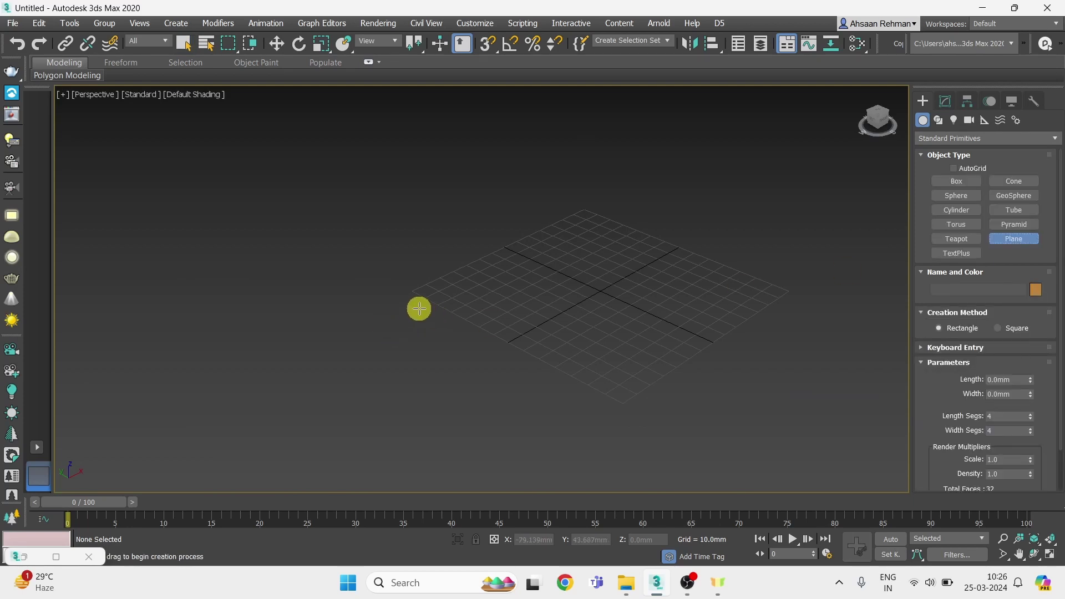
drag(415, 304, 671, 333)
alt+middle_drag(671, 332, 1059, 324)
- Create a box about 49.5 mm long and 37 mm wide on the grid beside the plane
click(954, 179)
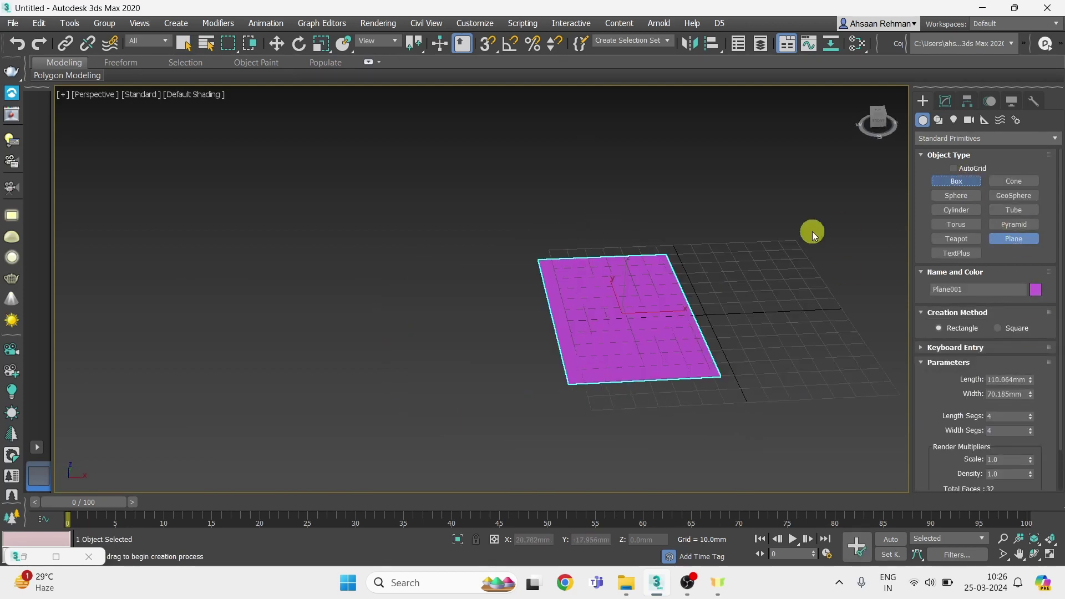
middle_drag(813, 231, 532, 336)
drag(513, 304, 594, 356)
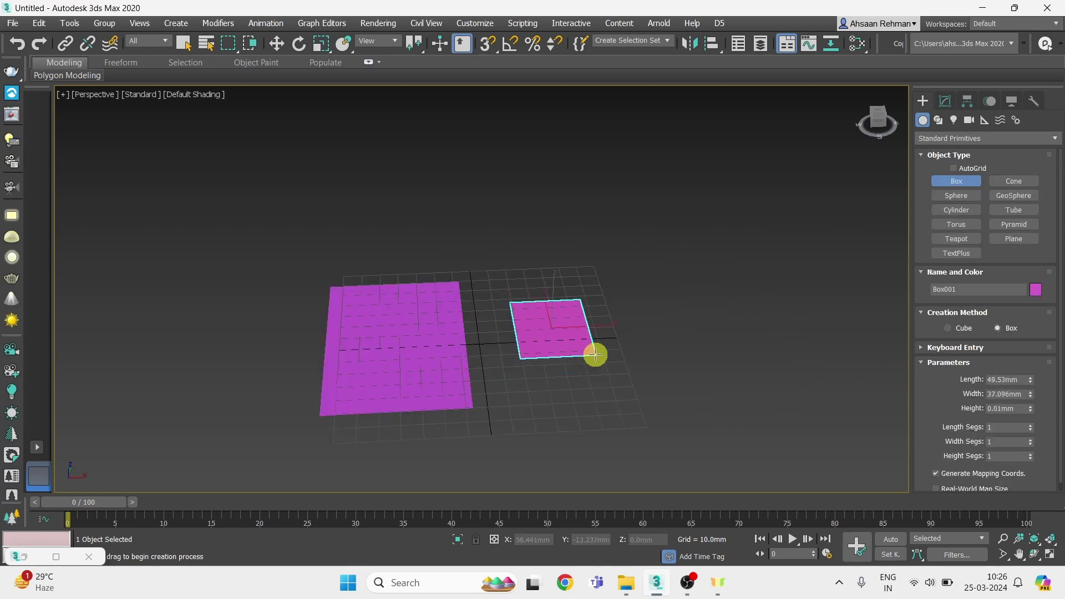
right_click(556, 340)
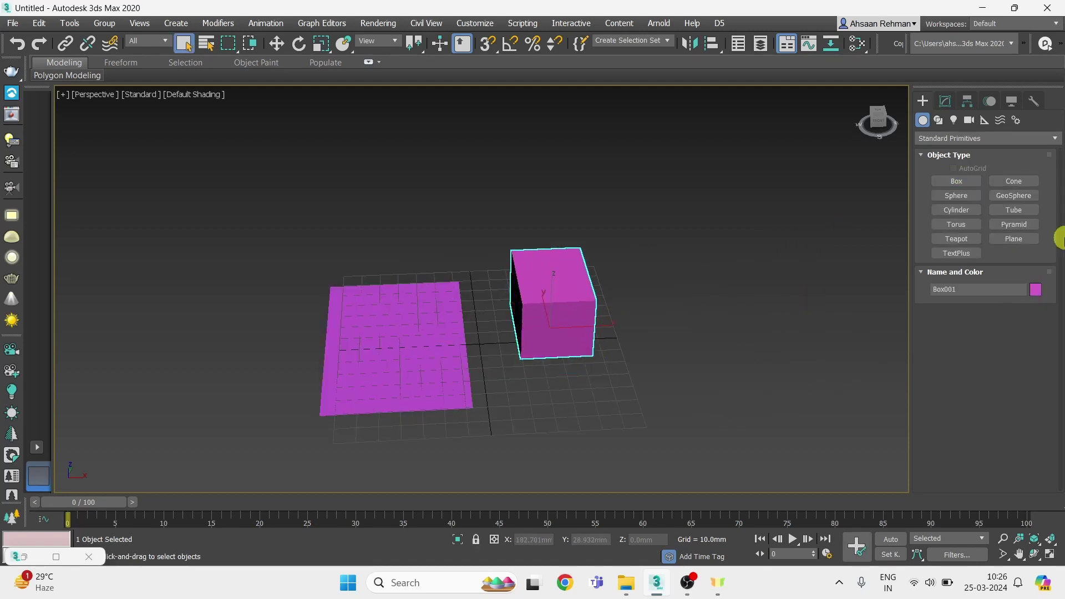
- Create a cylinder on the ground grid beyond the box, away from the plane
click(969, 210)
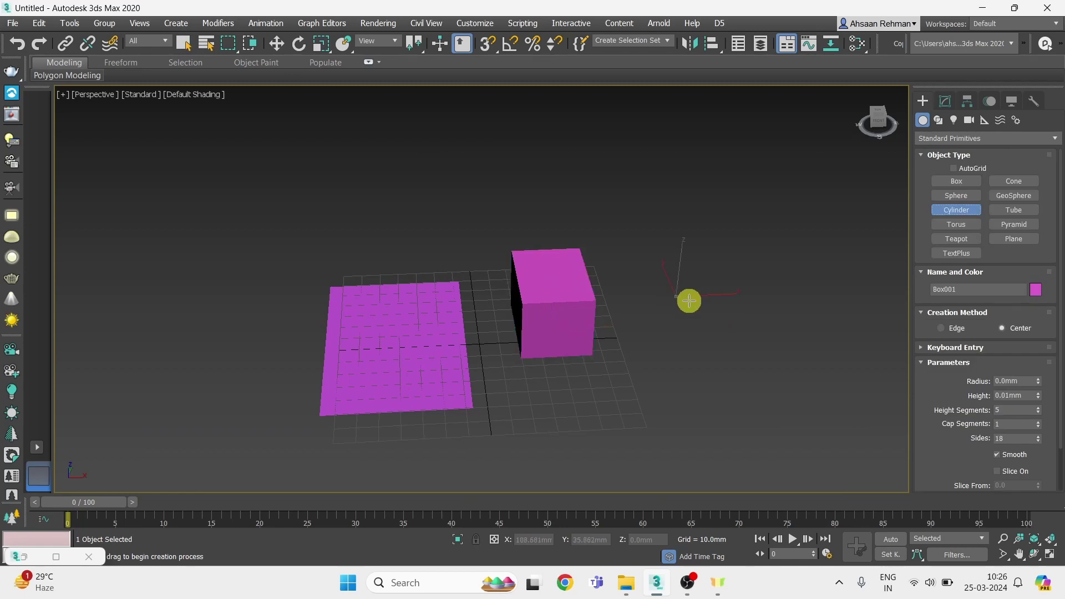
drag(687, 298, 725, 311)
click(712, 238)
click(709, 221)
right_click(692, 263)
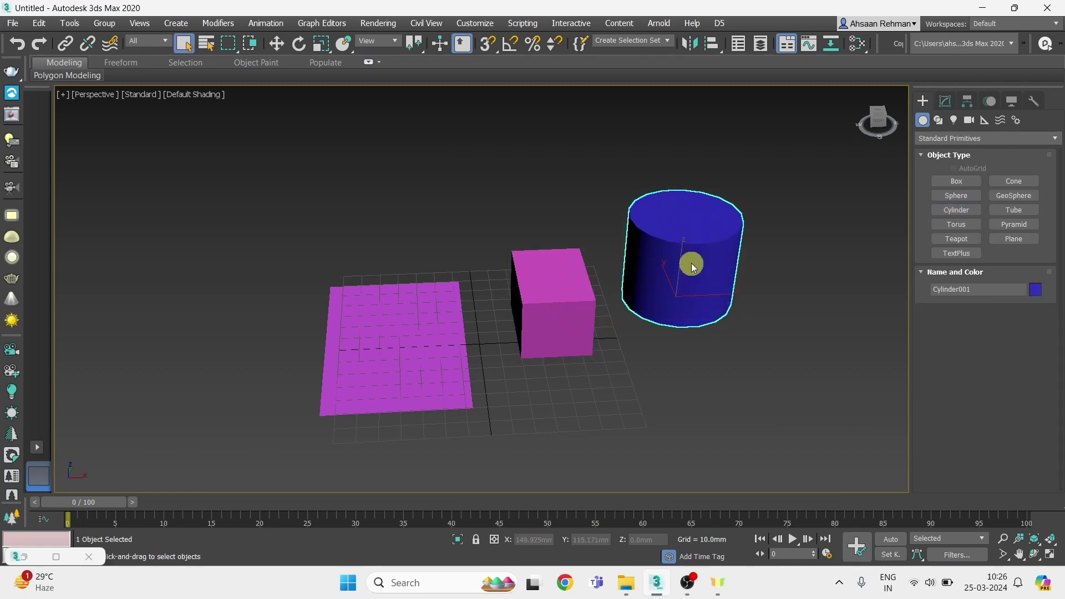
middle_drag(610, 312, 568, 305)
scroll(554, 272, up, 2)
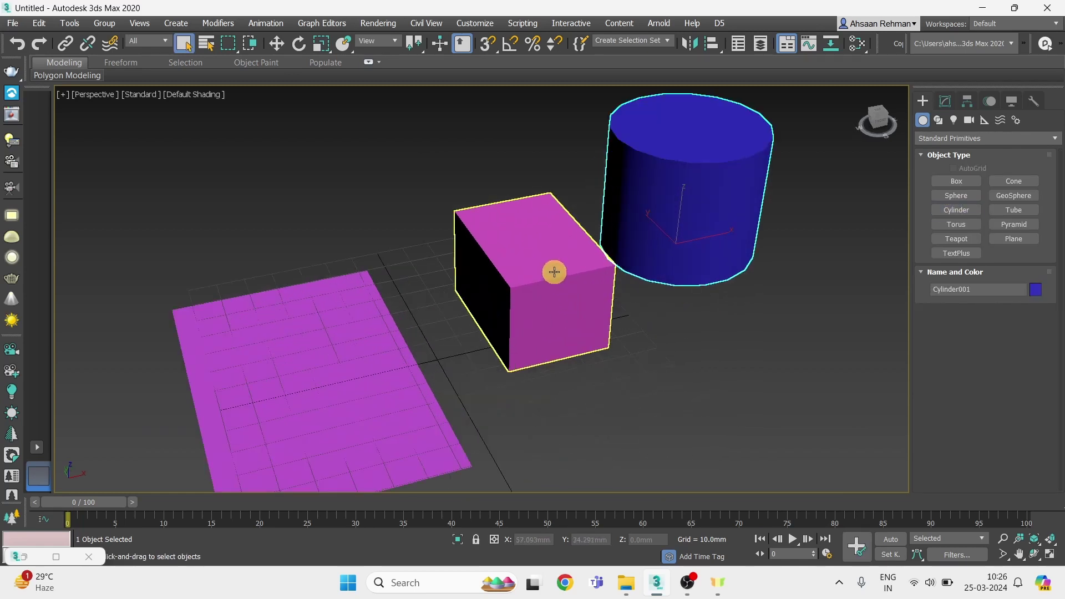
scroll(542, 319, down, 2)
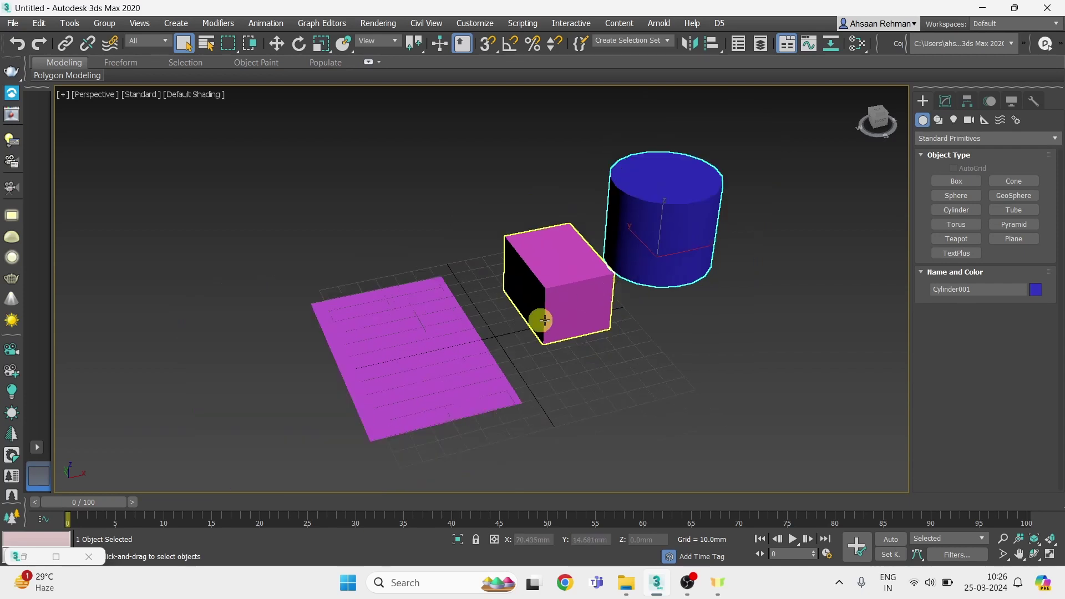
middle_drag(542, 318, 624, 332)
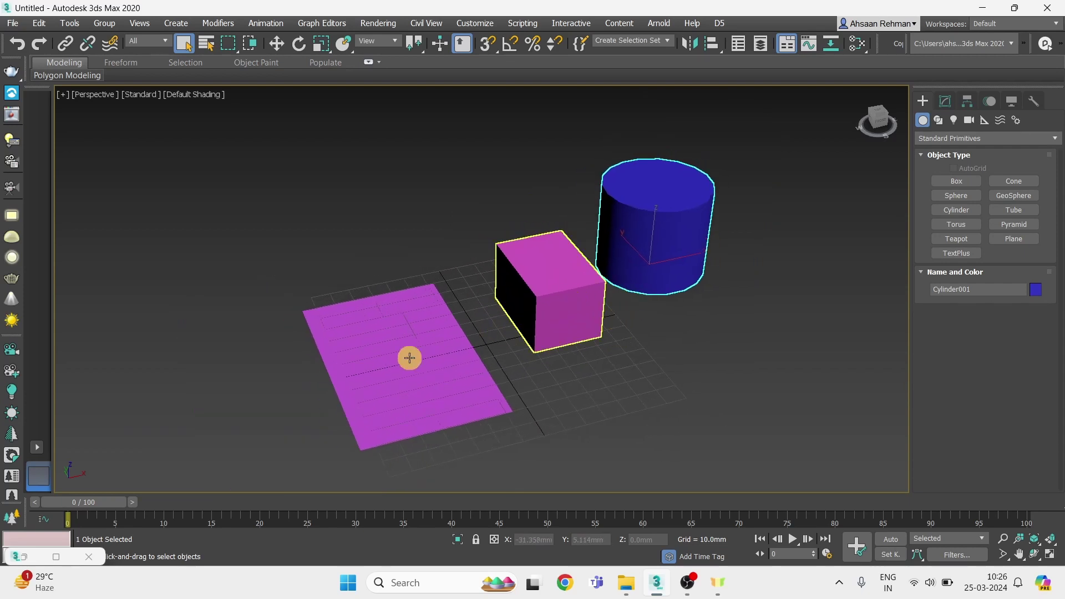
middle_drag(423, 349, 511, 331)
click(469, 330)
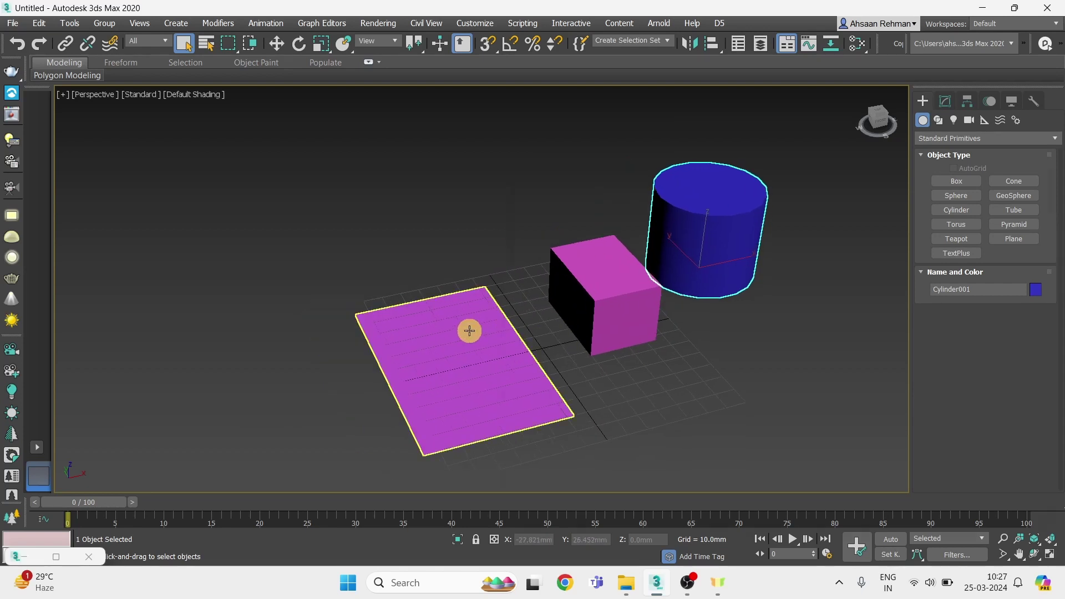
- Open the Slate Material Editor and arrange the Map #1 bitmap node beside the Material #25 VRayMtl node
key(m)
drag(714, 142, 685, 115)
scroll(671, 284, down, 2)
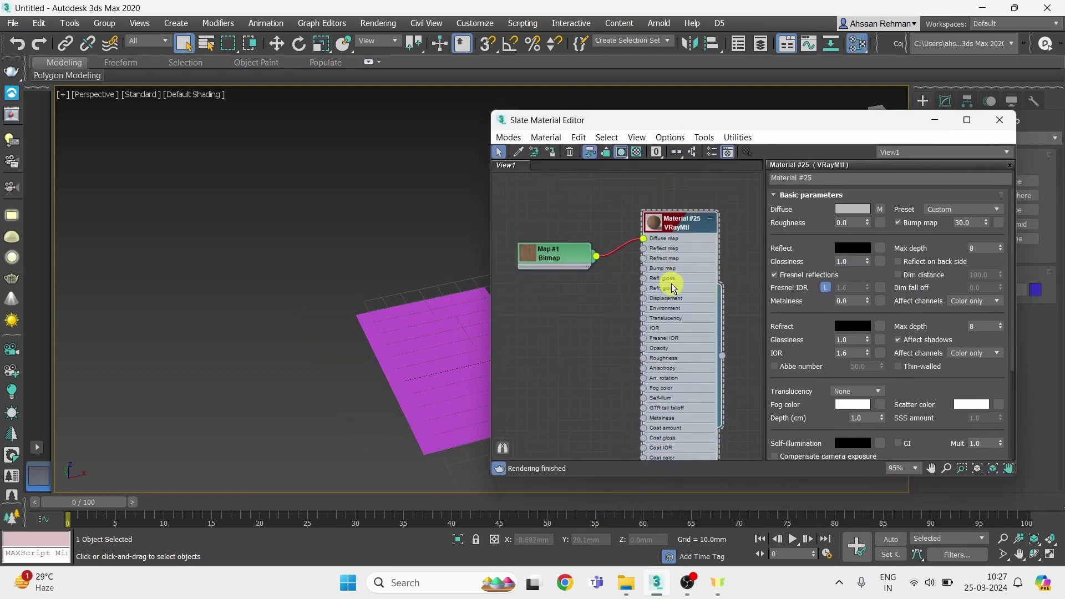
scroll(577, 257, up, 1)
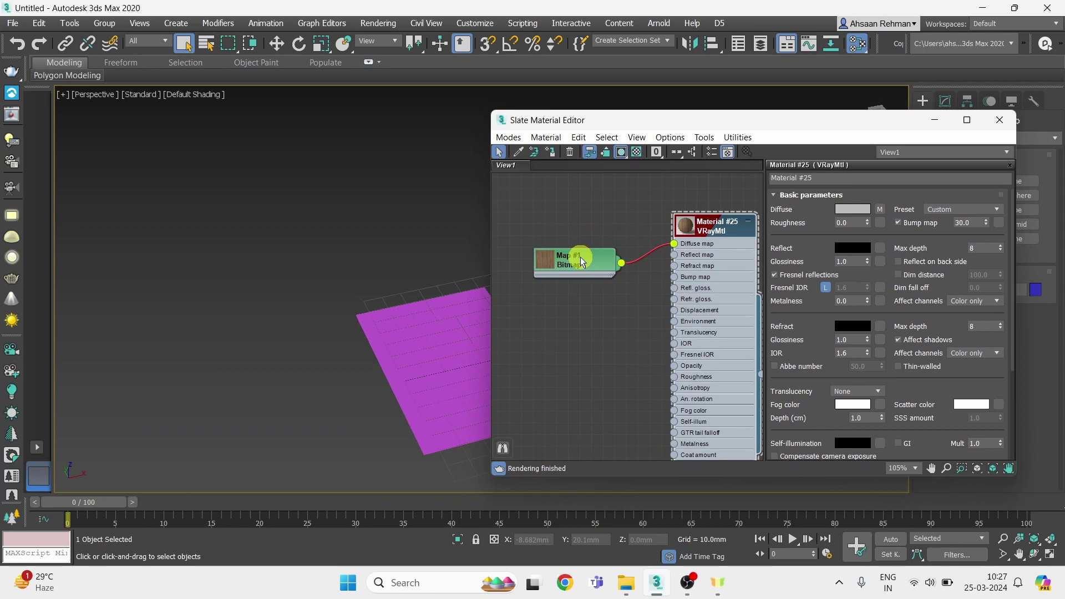
drag(591, 262, 570, 242)
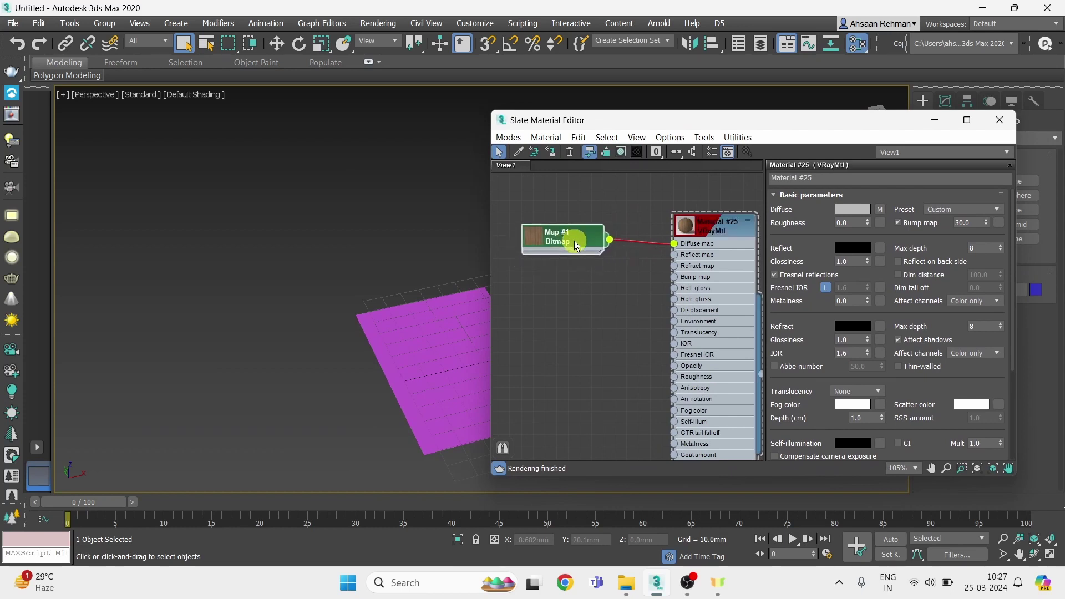
drag(705, 233, 535, 147)
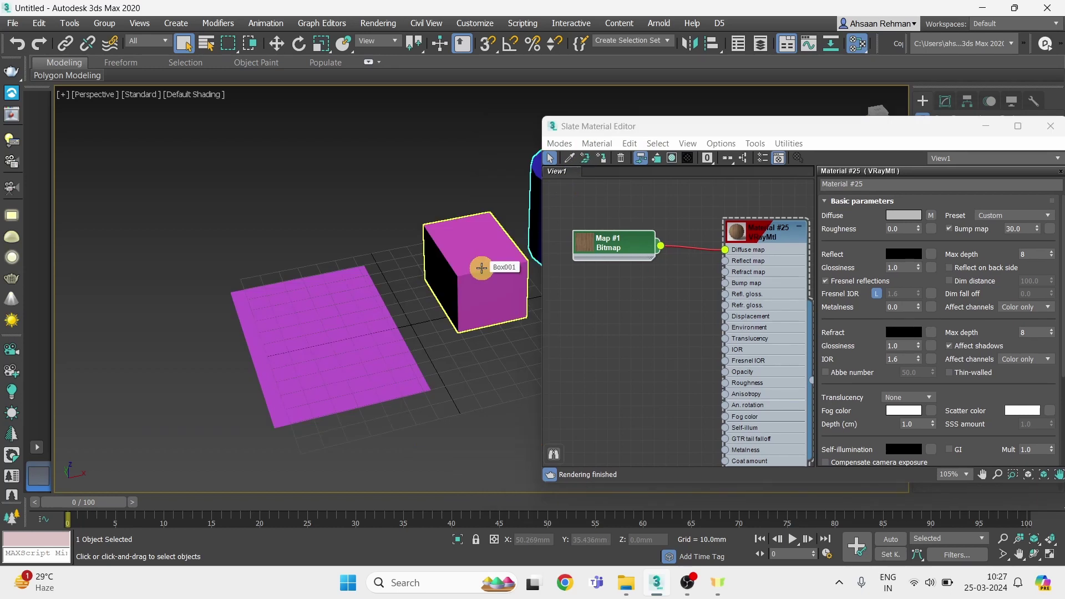
- Look at the wood texture image Texture_wood_diff.jpg from the Brown folder, and close it
click(363, 342)
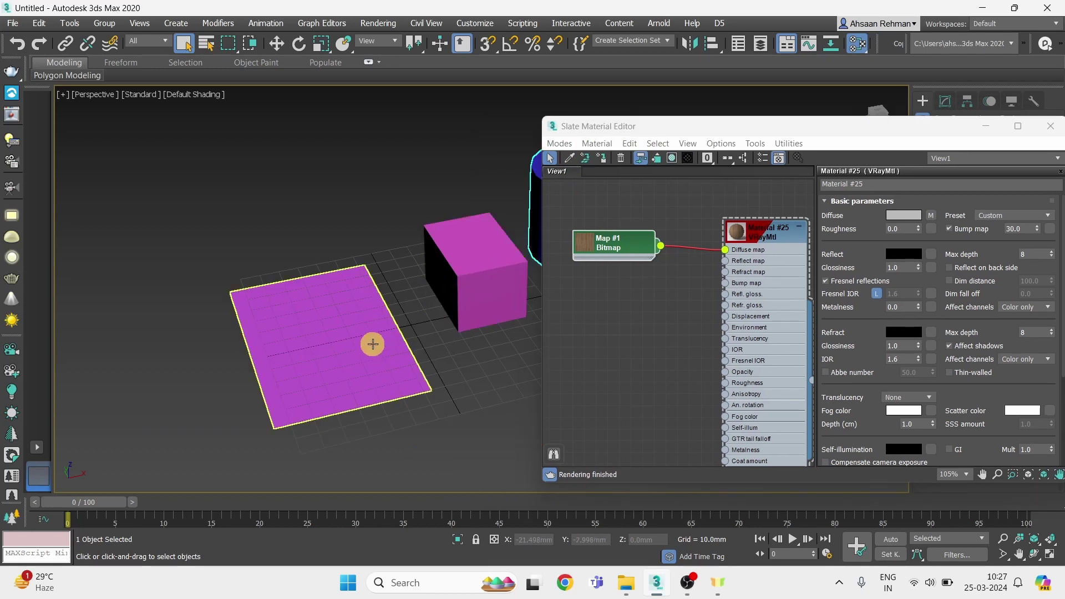
click(364, 206)
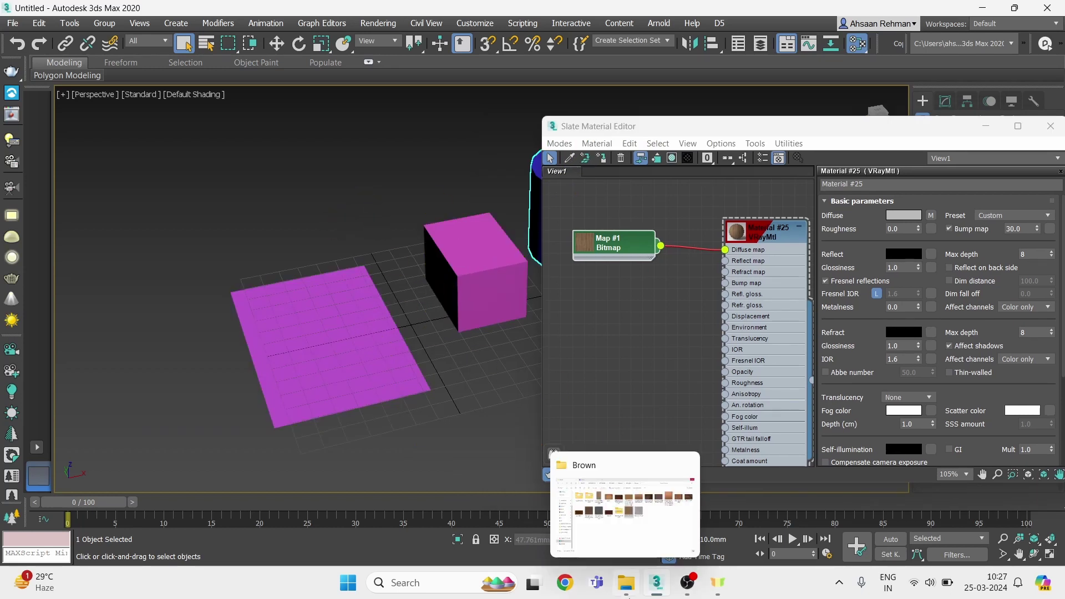
click(626, 583)
double_click(567, 282)
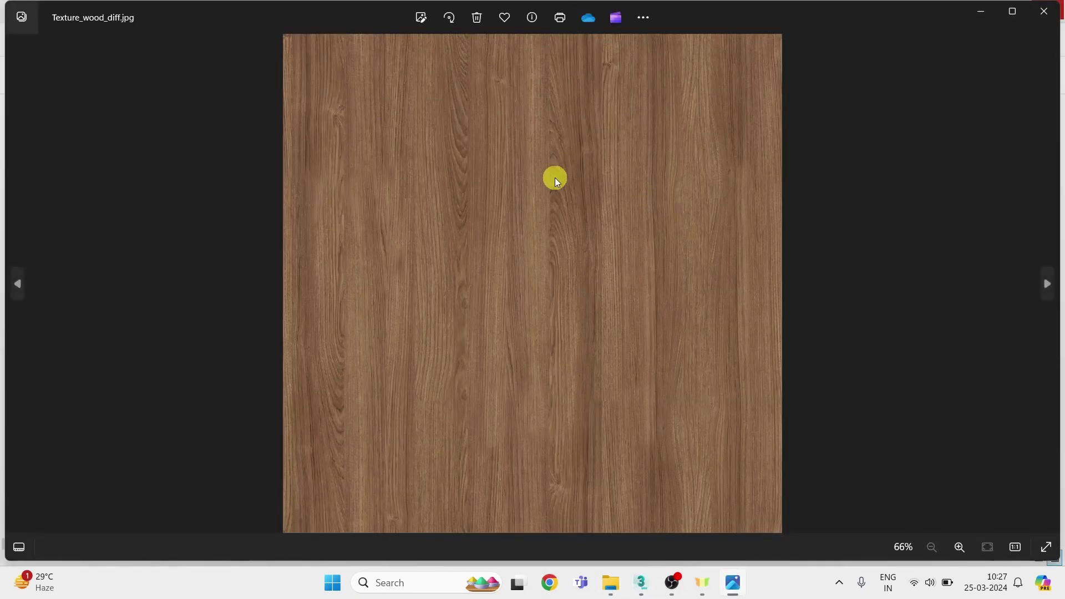
click(1044, 11)
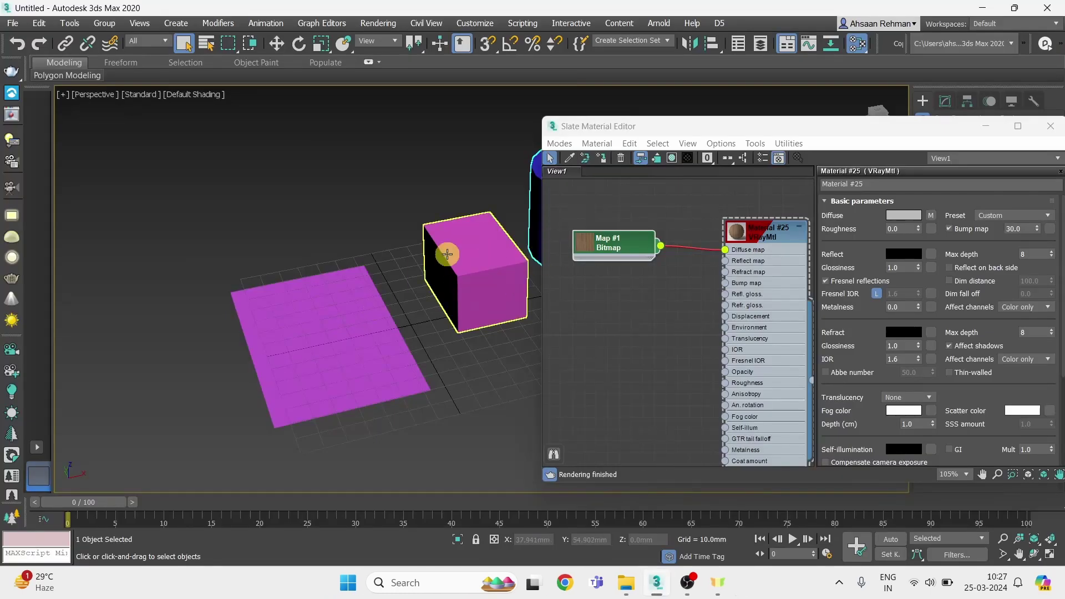
- Assign the wood VRayMtl Material #25 to the plane and minimize the Slate Material Editor
middle_drag(446, 254, 427, 255)
click(326, 325)
middle_drag(327, 325, 371, 305)
click(945, 101)
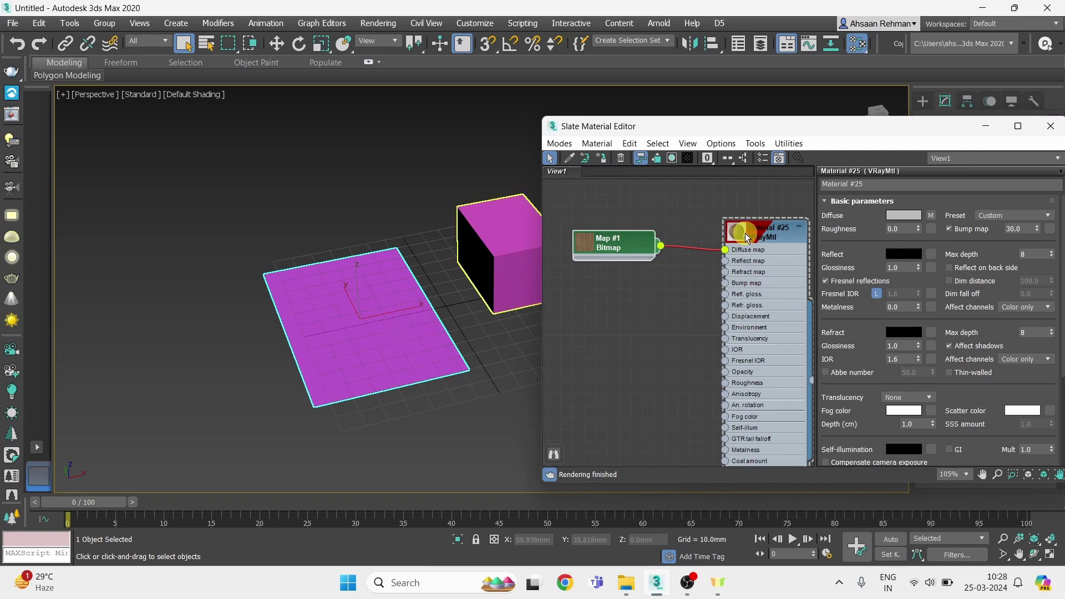
click(602, 163)
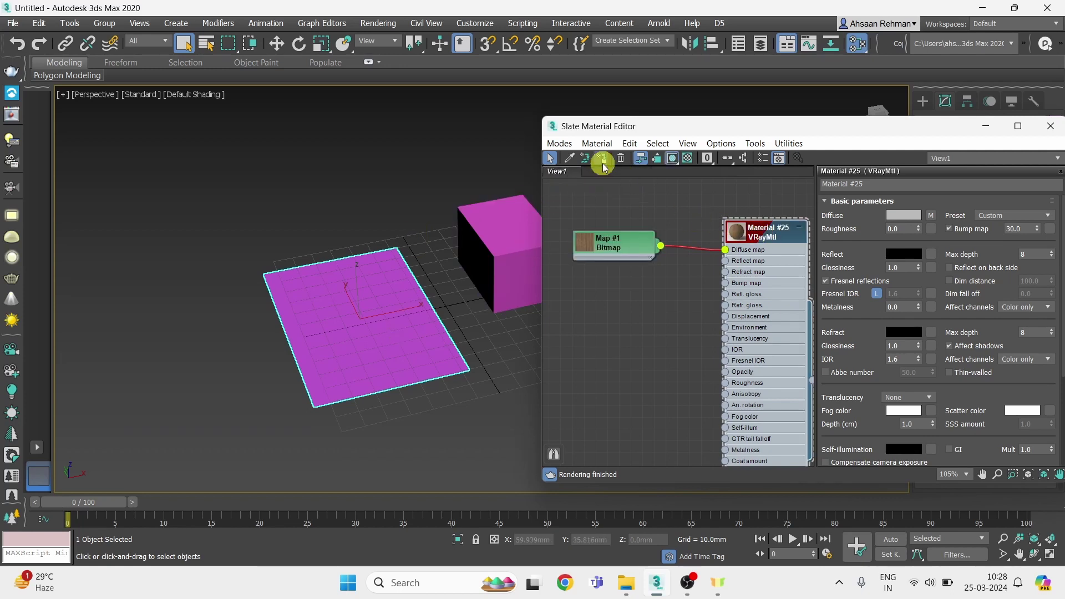
drag(905, 133, 894, 142)
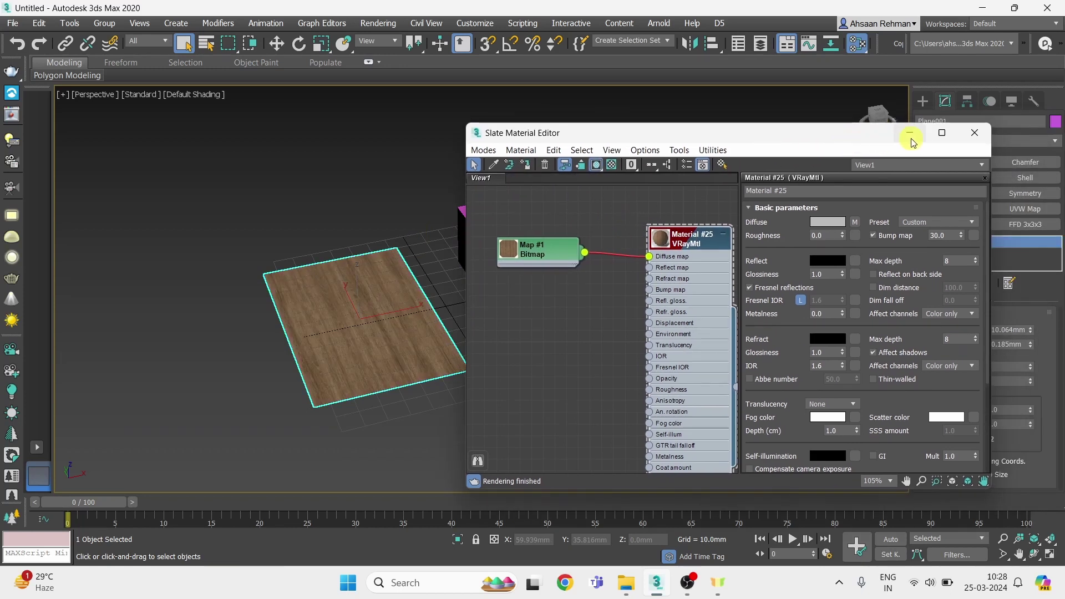
click(910, 135)
- Add a UVW Map modifier to the wood-textured plane
scroll(338, 368, up, 5)
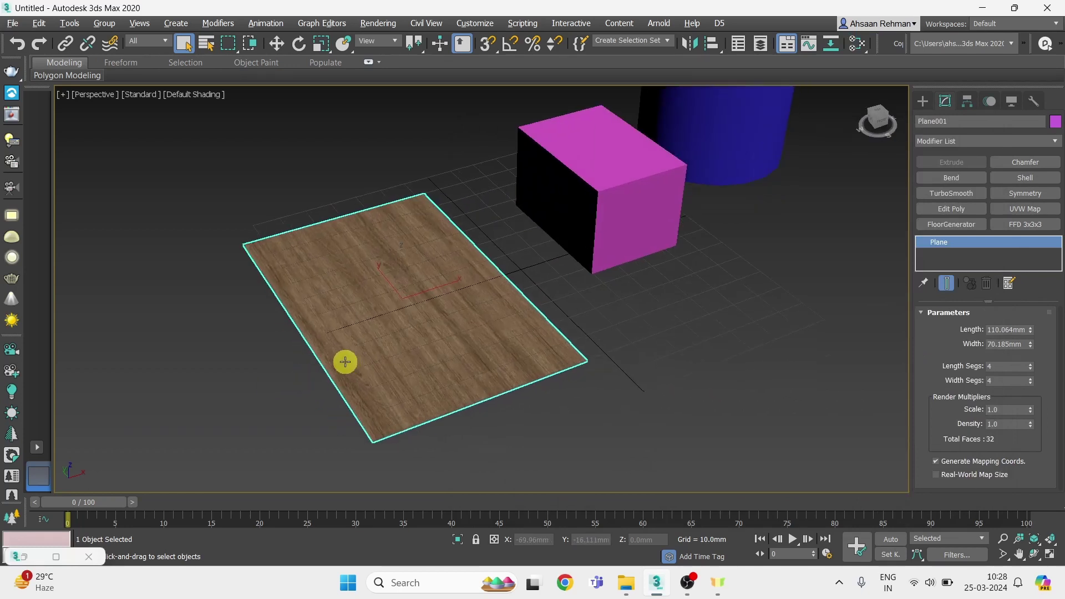
scroll(400, 332, up, 4)
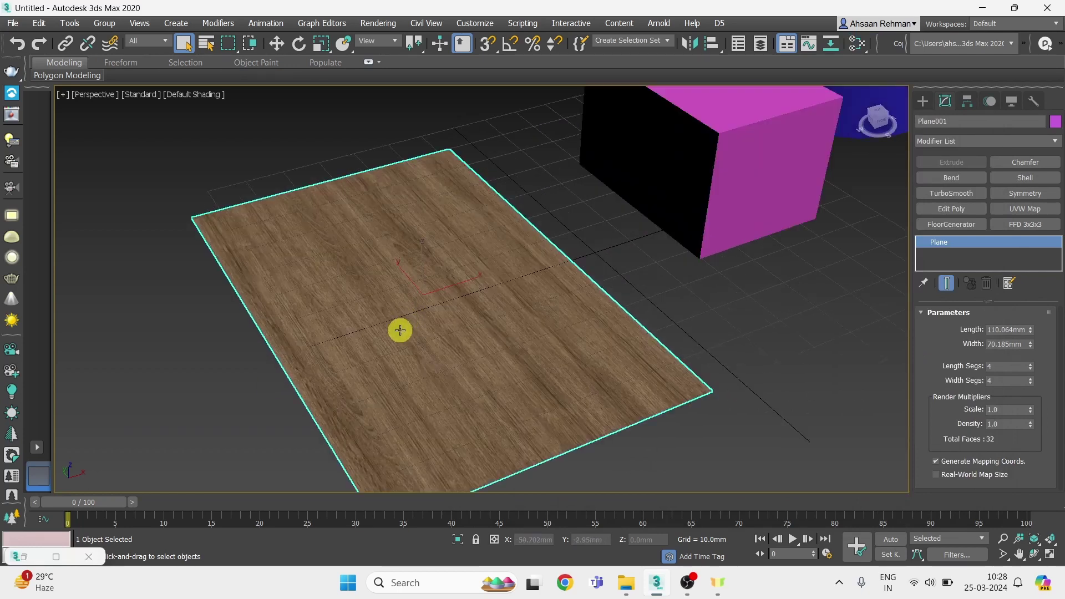
click(952, 142)
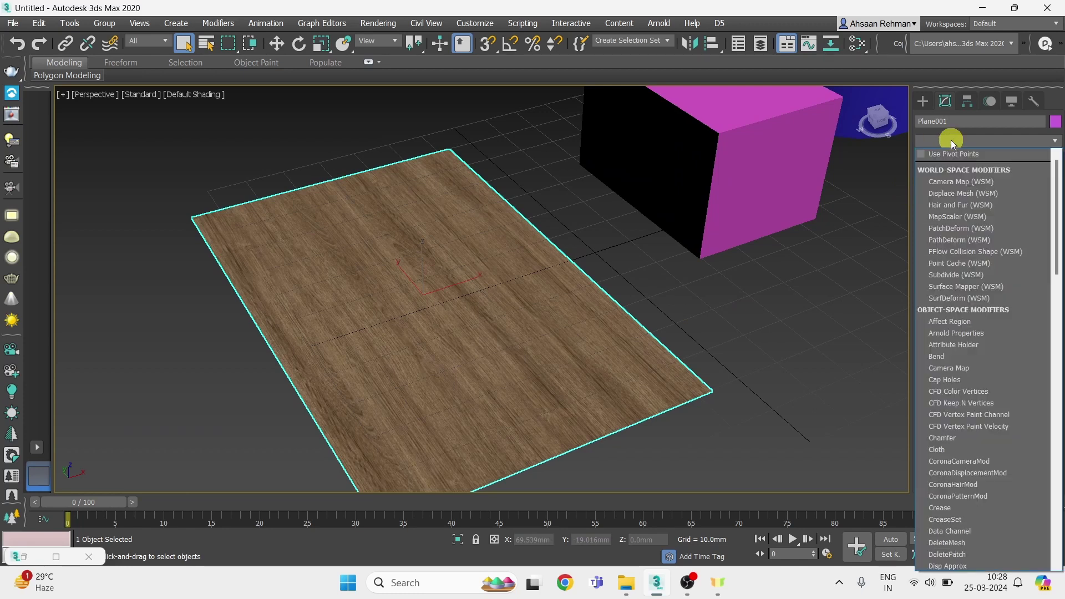
key(u)
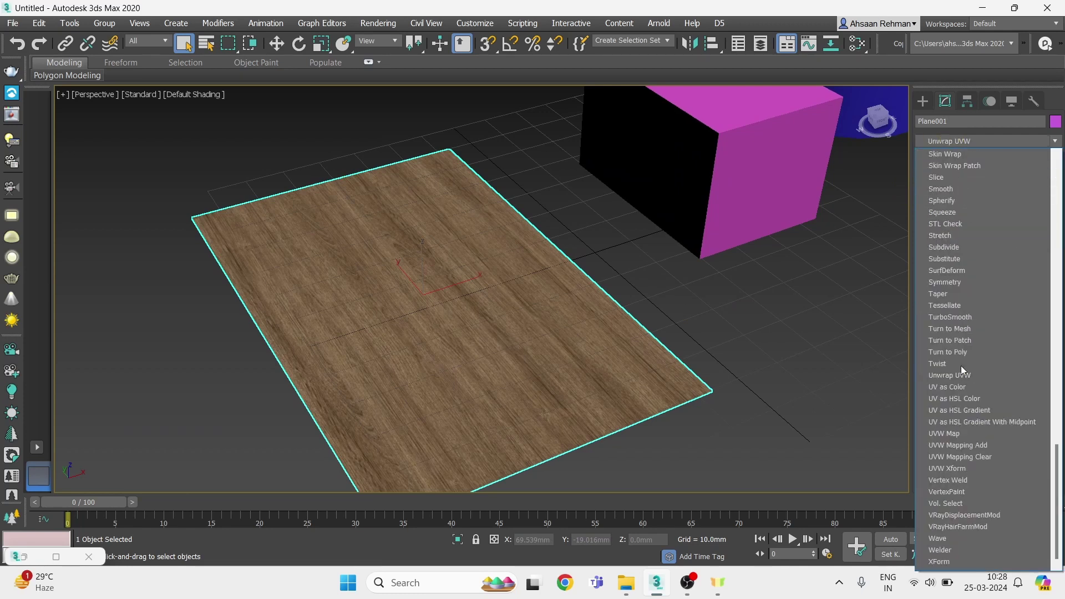
click(969, 434)
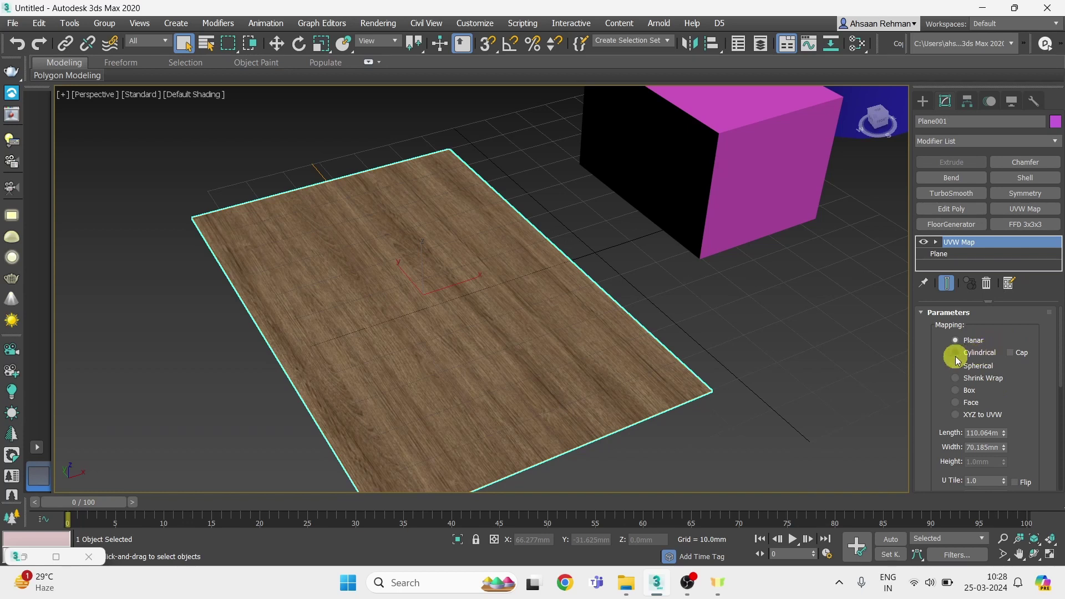
- Examine the direction and scale of the wood grain on the plane from several angles and distances
scroll(488, 316, down, 3)
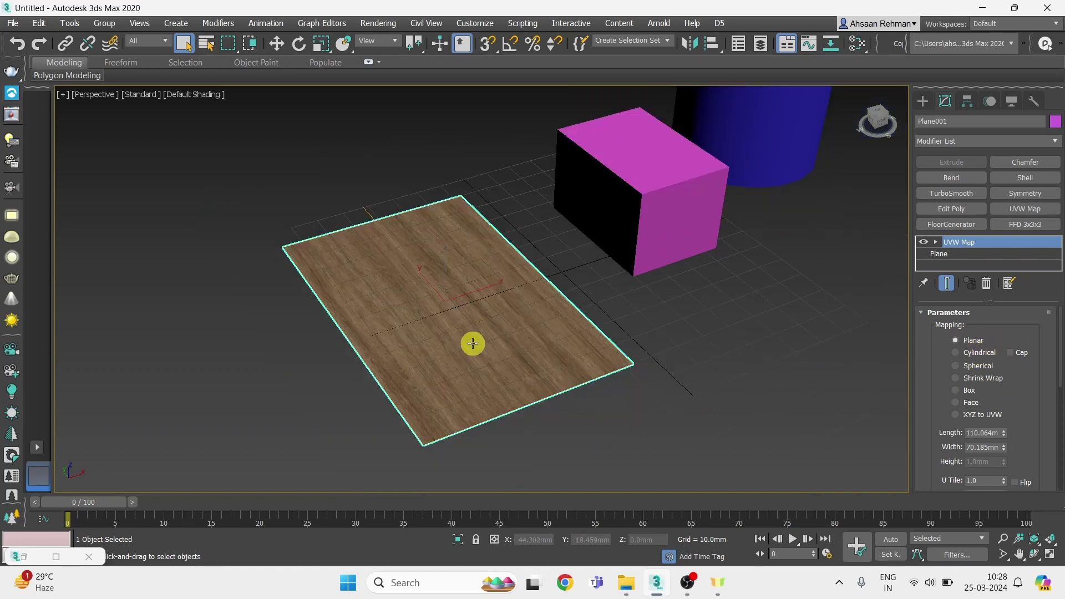
scroll(477, 345, up, 1)
alt+middle_drag(481, 344, 497, 327)
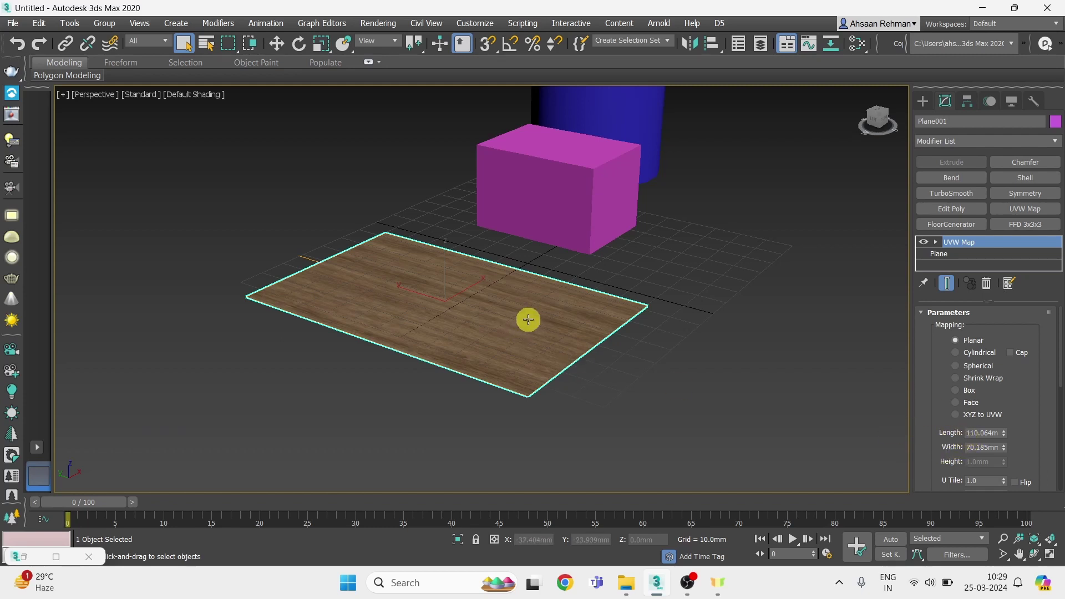
alt+middle_drag(528, 319, 542, 336)
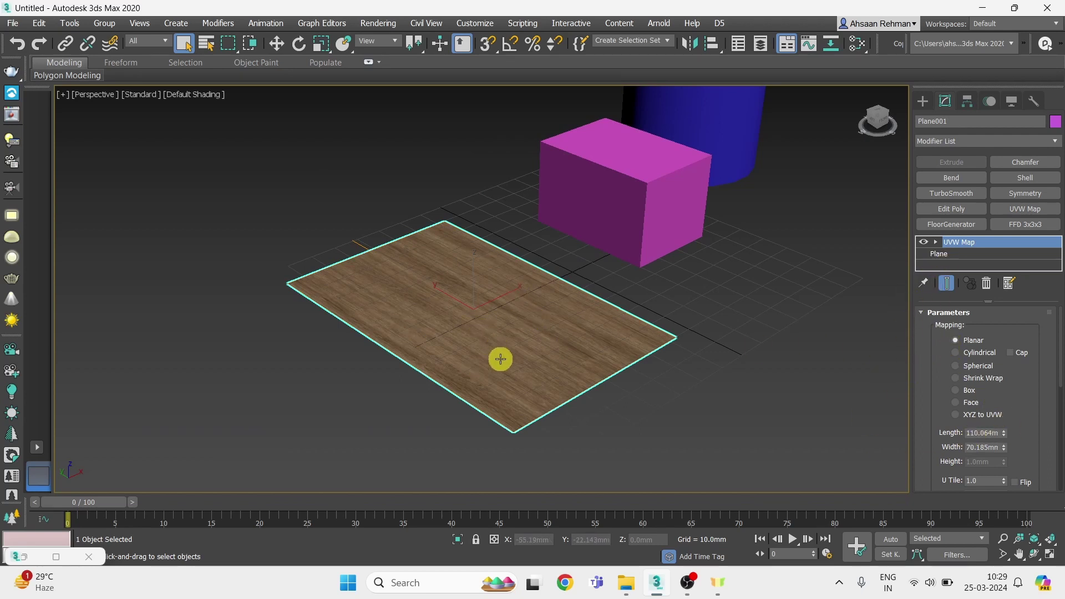
scroll(499, 359, up, 3)
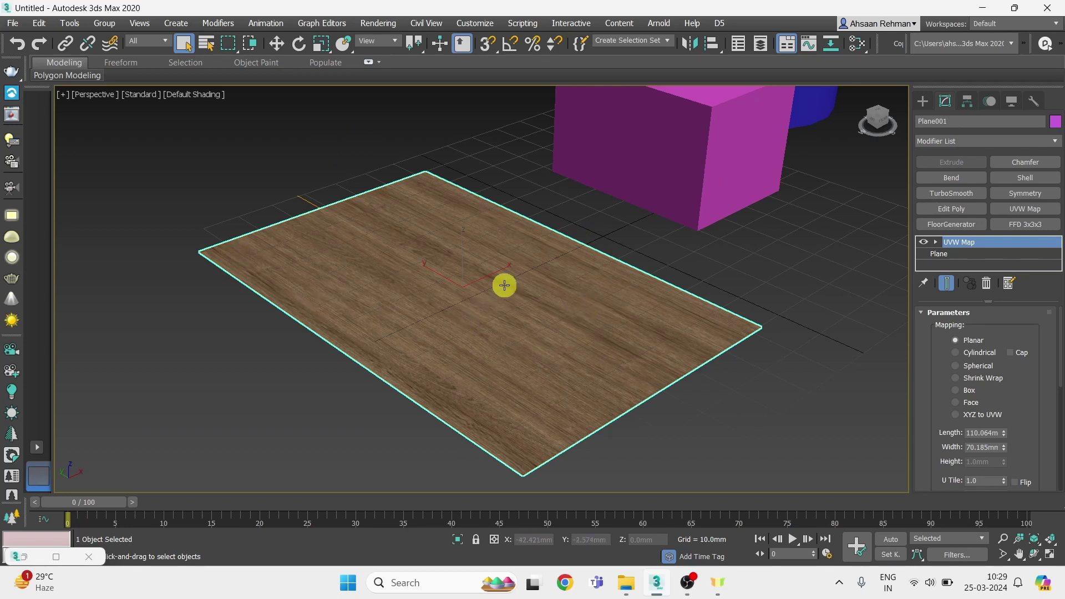
scroll(477, 231, down, 2)
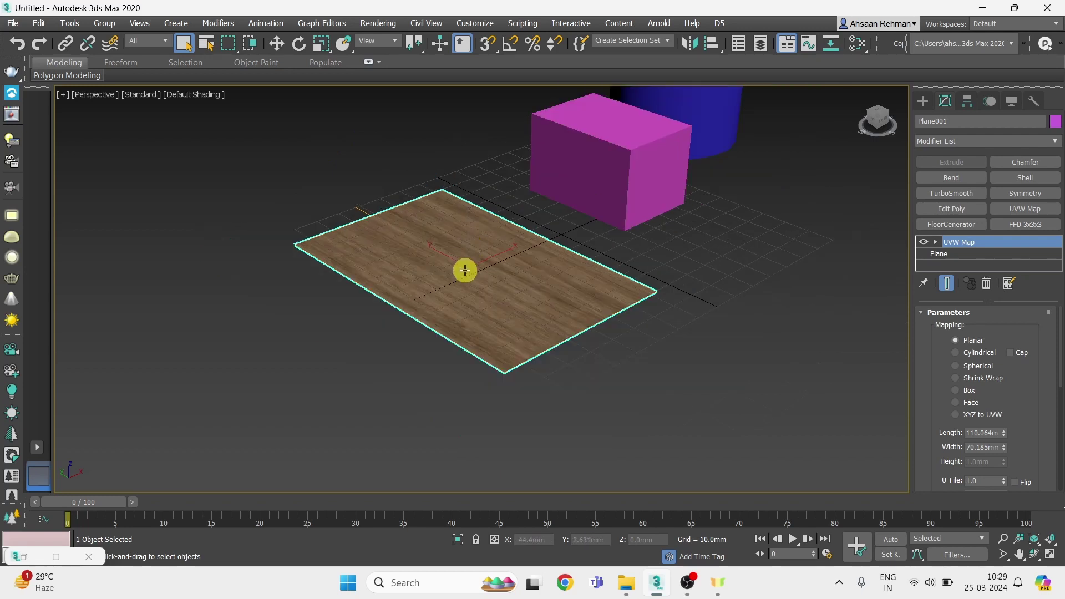
scroll(542, 287, up, 2)
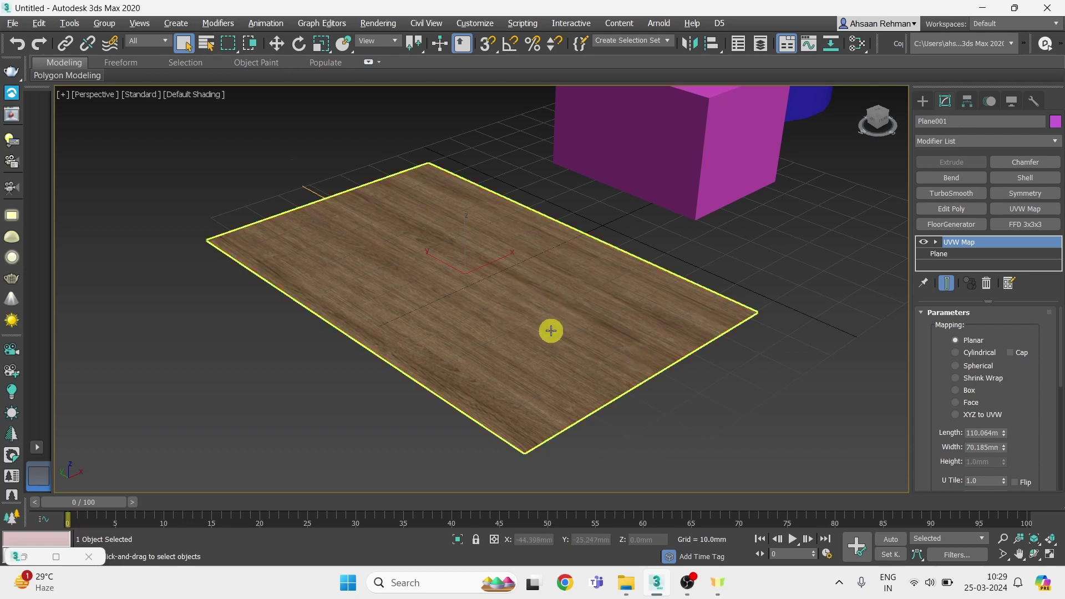
alt+middle_drag(552, 331, 533, 343)
scroll(468, 332, up, 2)
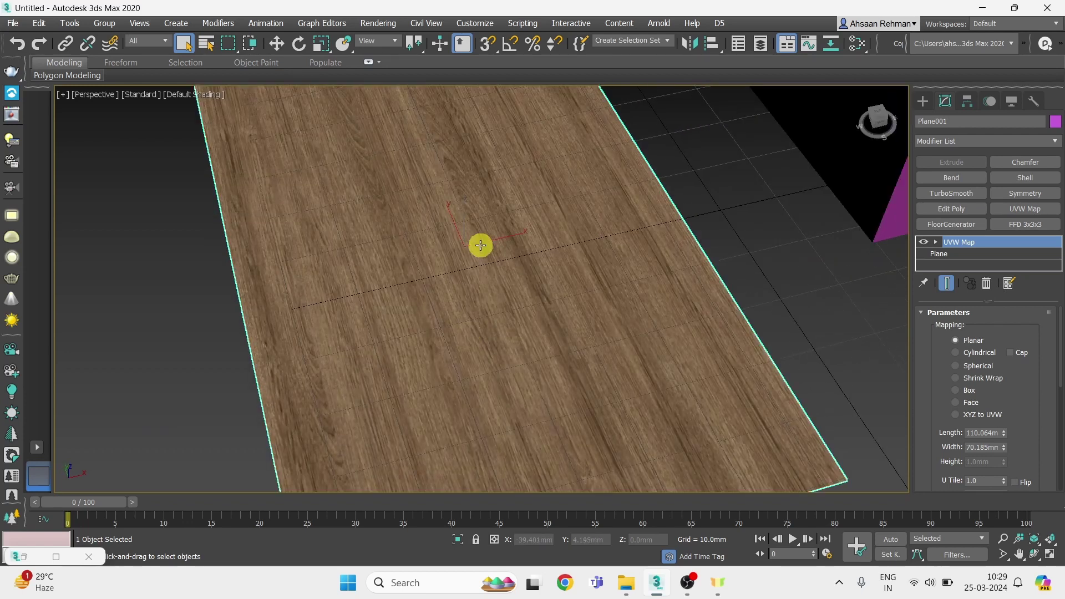
scroll(481, 246, down, 2)
alt+middle_drag(480, 246, 478, 268)
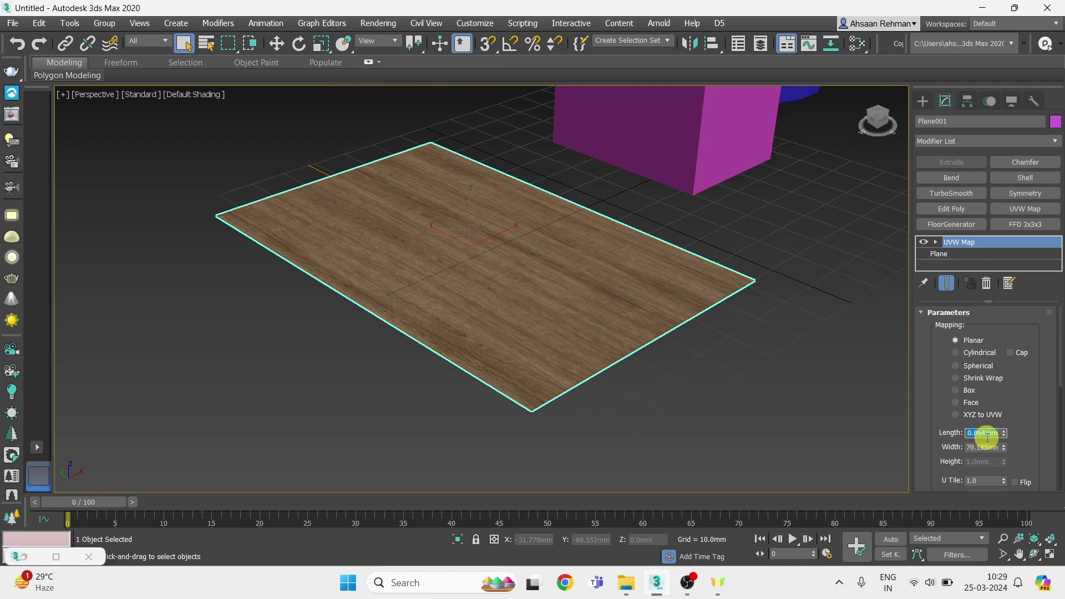
- Set the plane's planar UVW mapping length and width to 100 mm, and stretch the mapping length to 140 mm
key(Return)
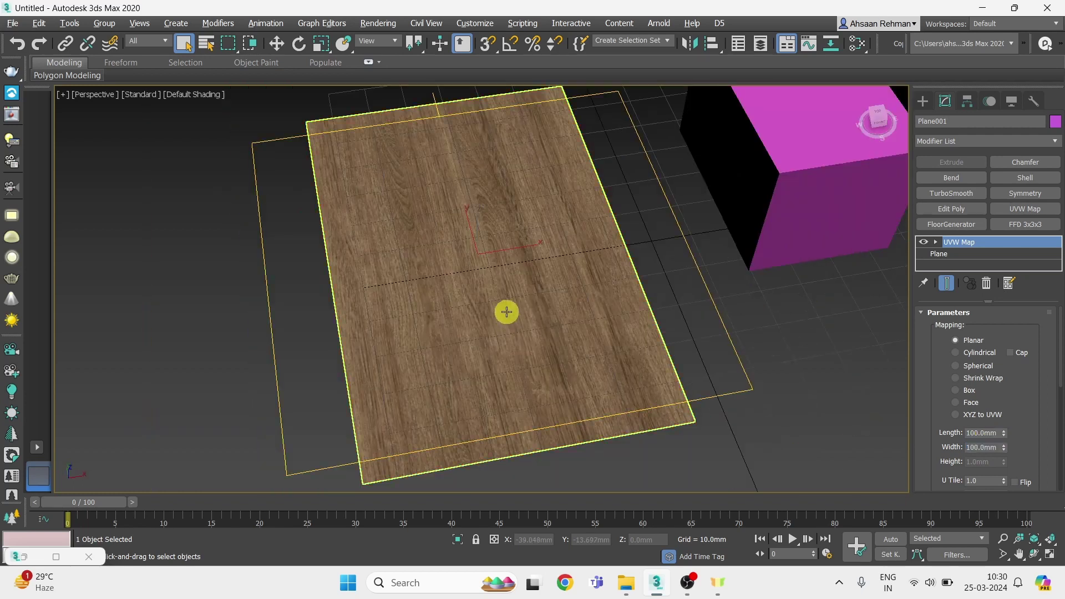
alt+middle_drag(507, 312, 510, 320)
scroll(505, 271, up, 3)
scroll(501, 251, down, 6)
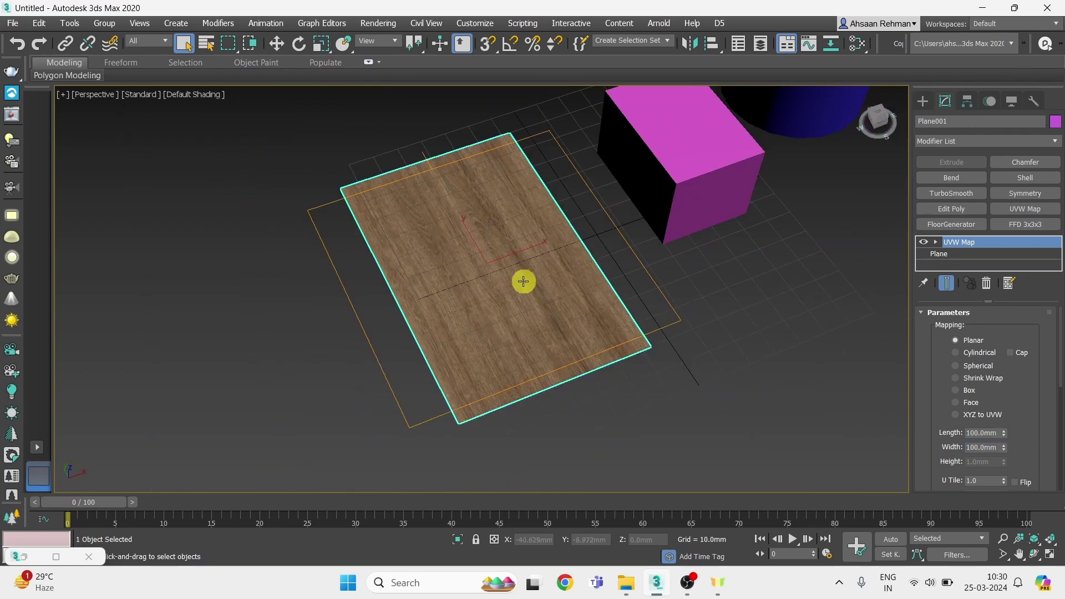
alt+middle_drag(560, 268, 581, 240)
scroll(610, 239, up, 2)
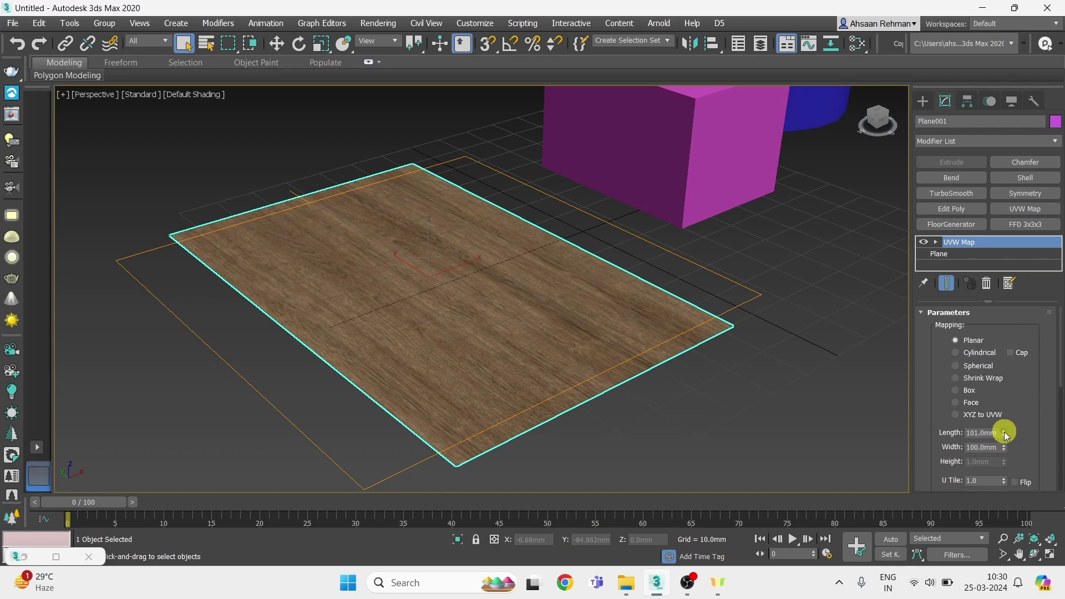
drag(1004, 431, 1012, 411)
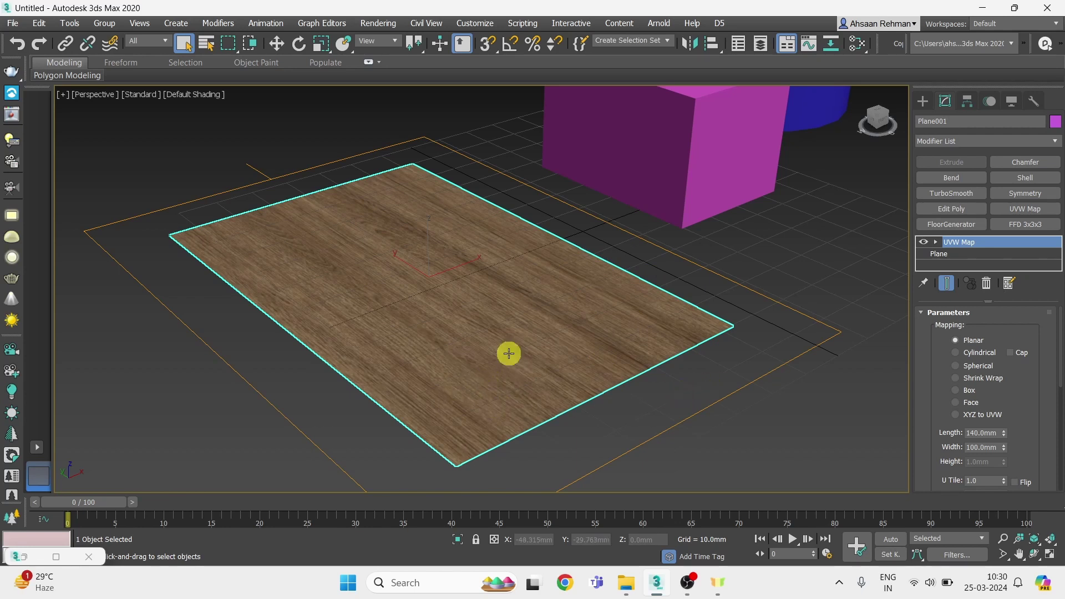
- Assign the wood VRayMtl Material #25 to the magenta box and minimize the Slate Material Editor
alt+middle_drag(743, 228, 616, 352)
scroll(674, 363, up, 2)
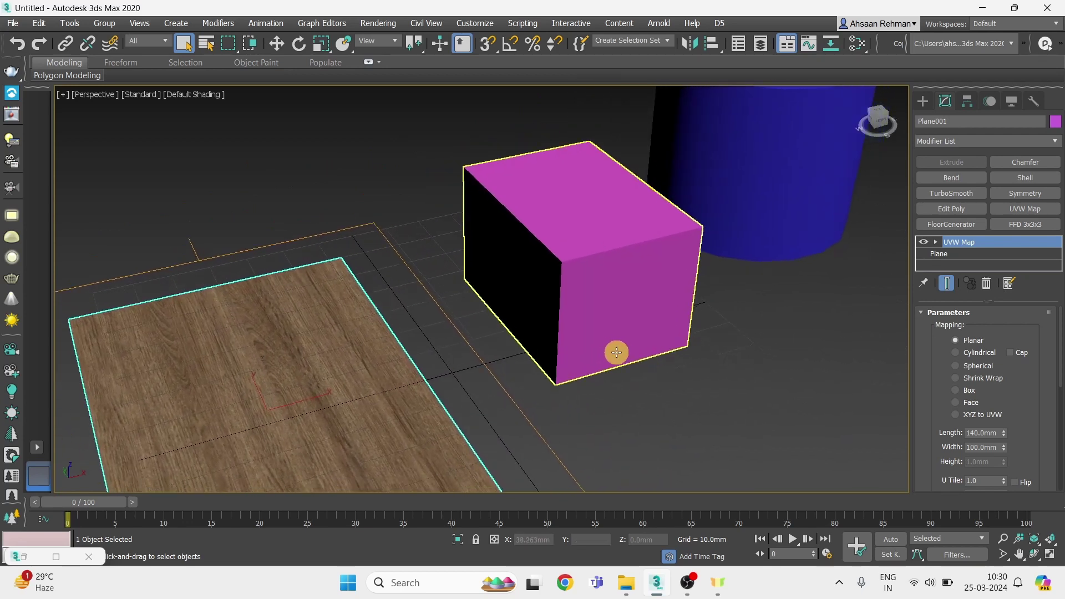
click(605, 310)
key(m)
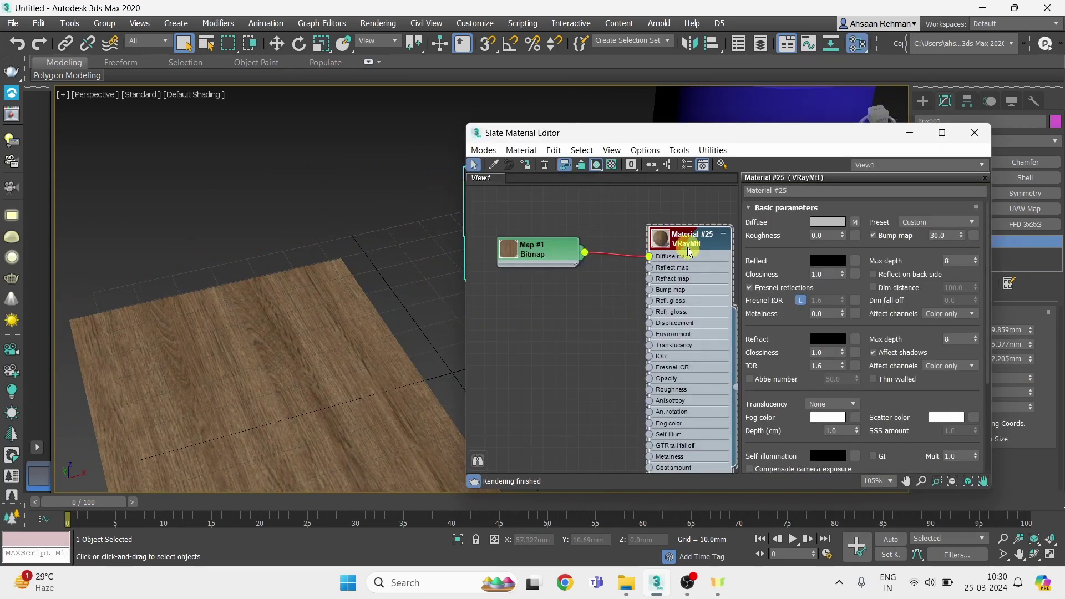
click(904, 133)
alt+middle_drag(749, 211, 479, 345)
scroll(573, 322, up, 2)
scroll(473, 333, up, 2)
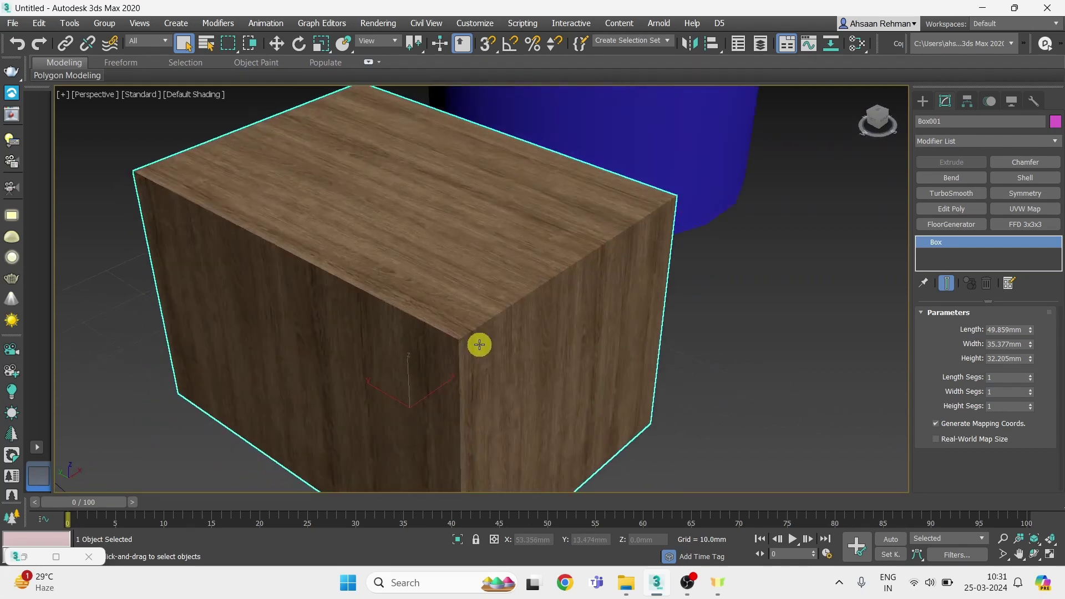
- Lengthen the wood-textured box to about 86 mm and inspect how the grain stretches on its faces
scroll(479, 344, down, 3)
alt+middle_drag(418, 309, 493, 303)
scroll(496, 306, up, 2)
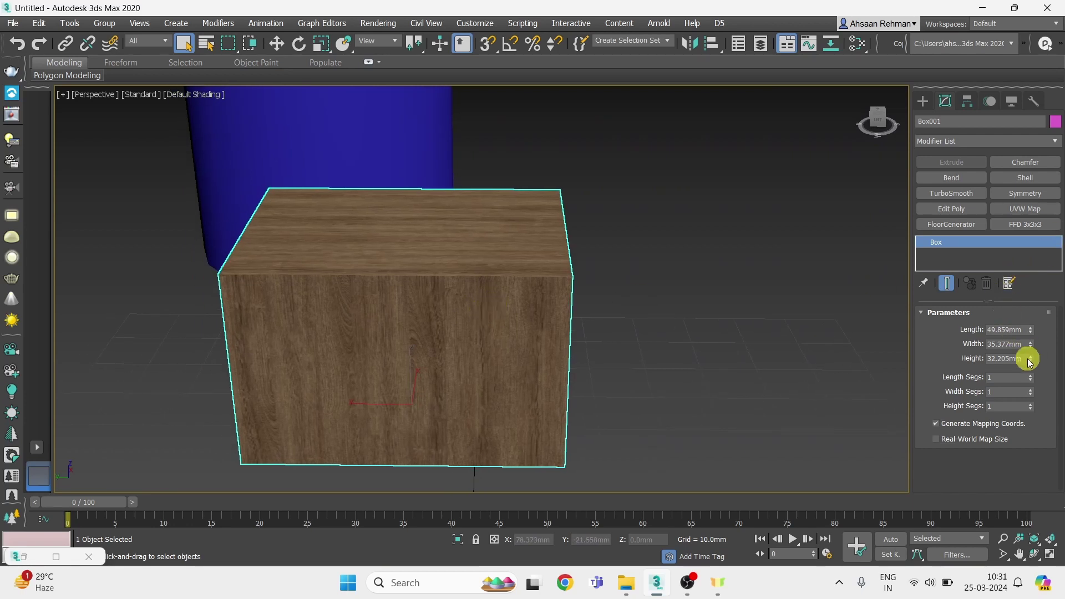
drag(1030, 345, 1039, 288)
right_click(1032, 315)
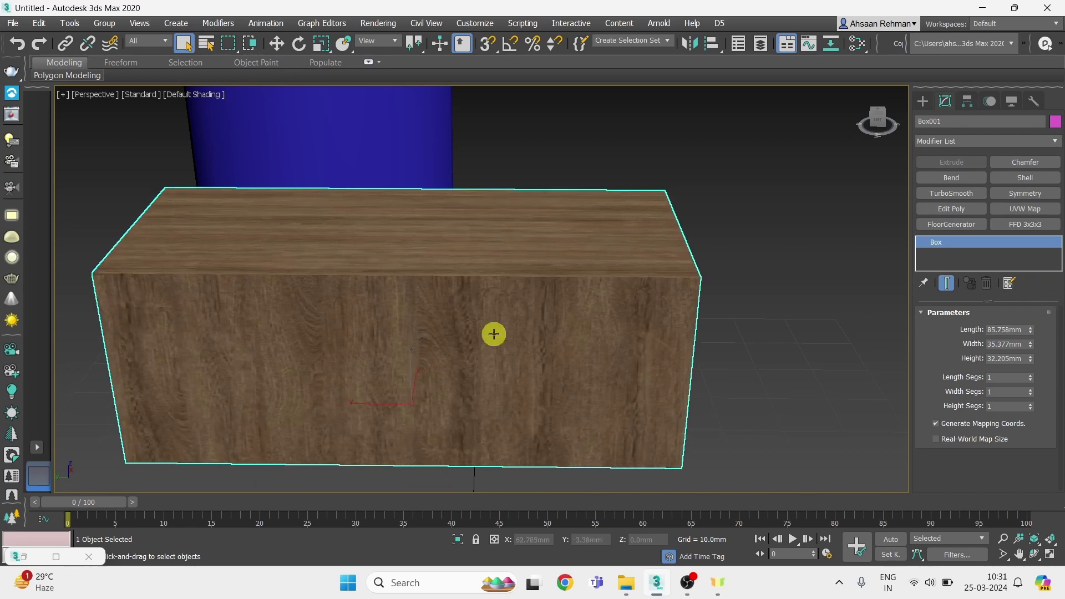
alt+middle_drag(492, 332, 512, 351)
alt+middle_drag(317, 294, 396, 308)
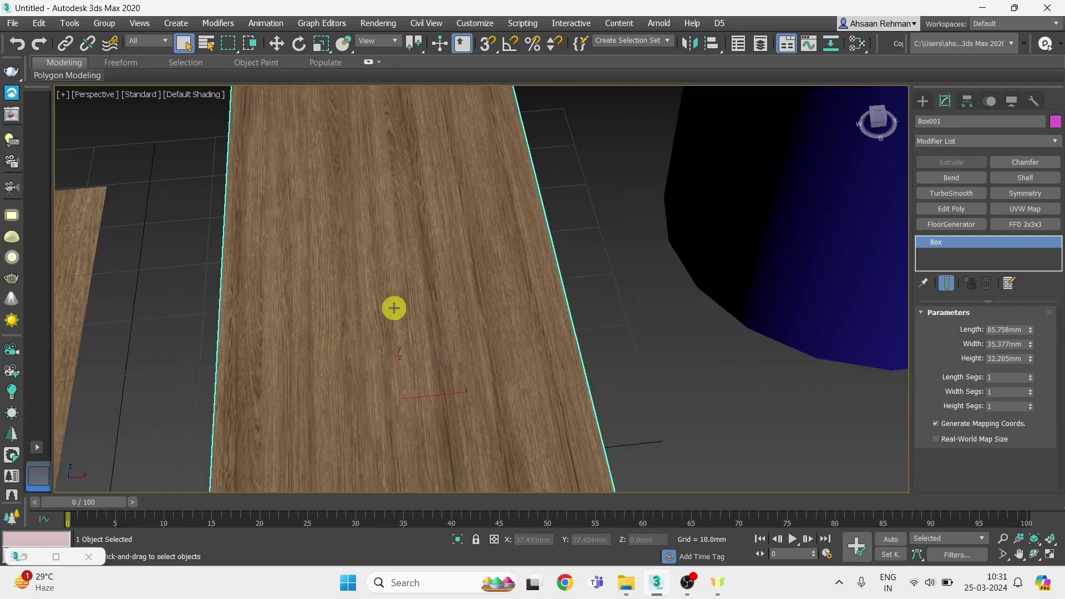
scroll(393, 307, down, 5)
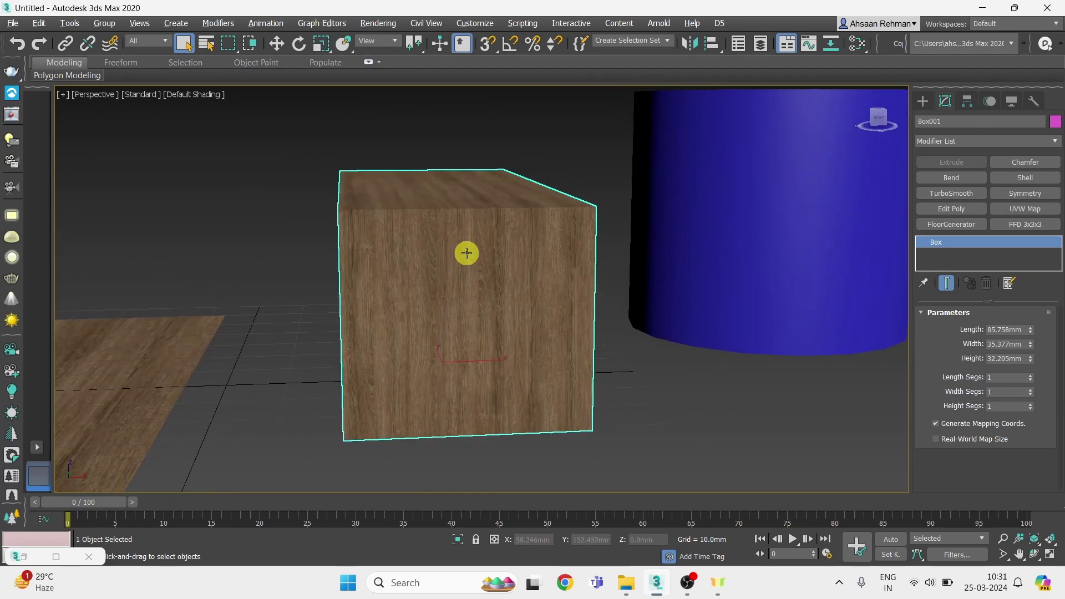
alt+middle_drag(467, 253, 471, 339)
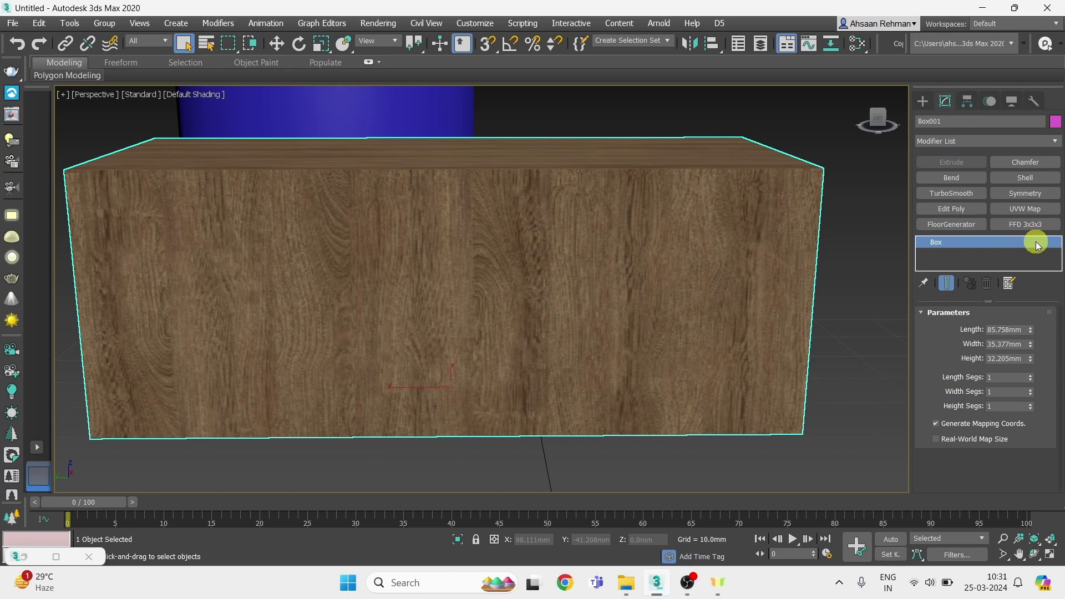
- Add a UVW Map modifier to the box and use the Box mapping type
click(1023, 210)
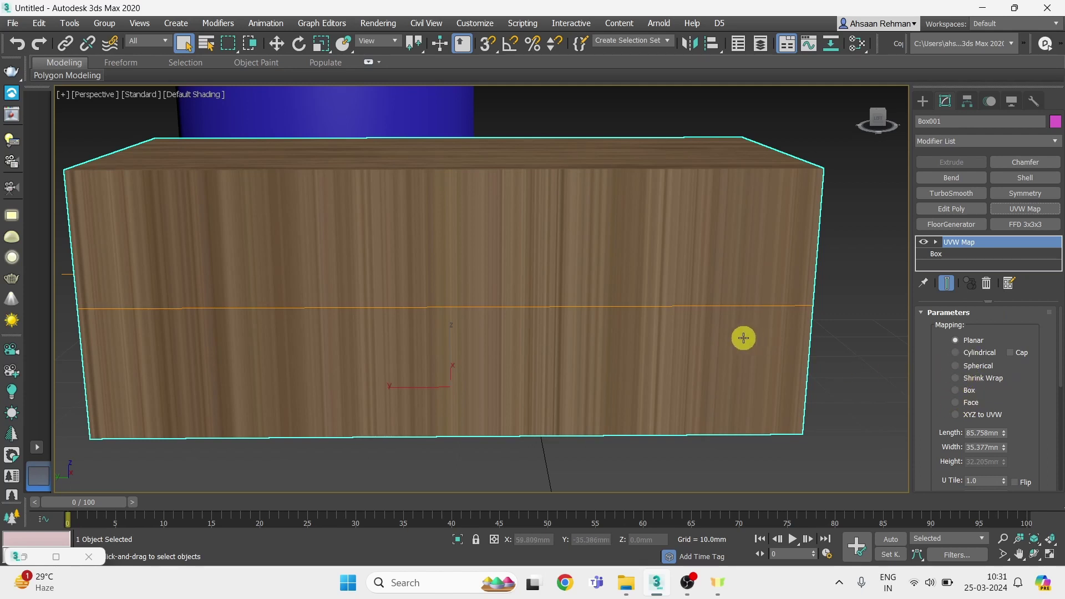
click(969, 392)
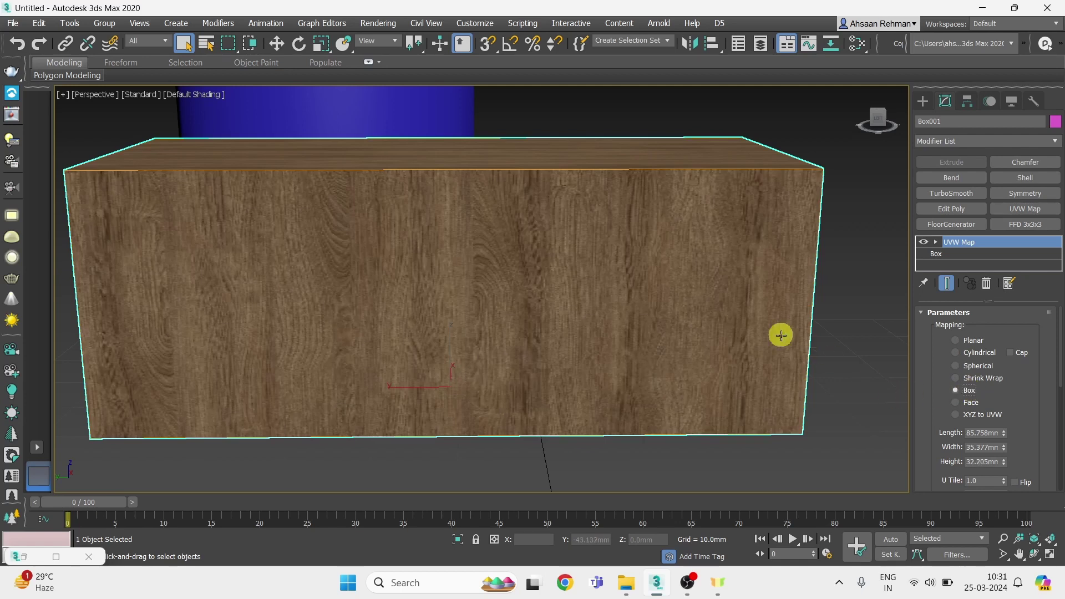
alt+middle_drag(533, 340, 533, 377)
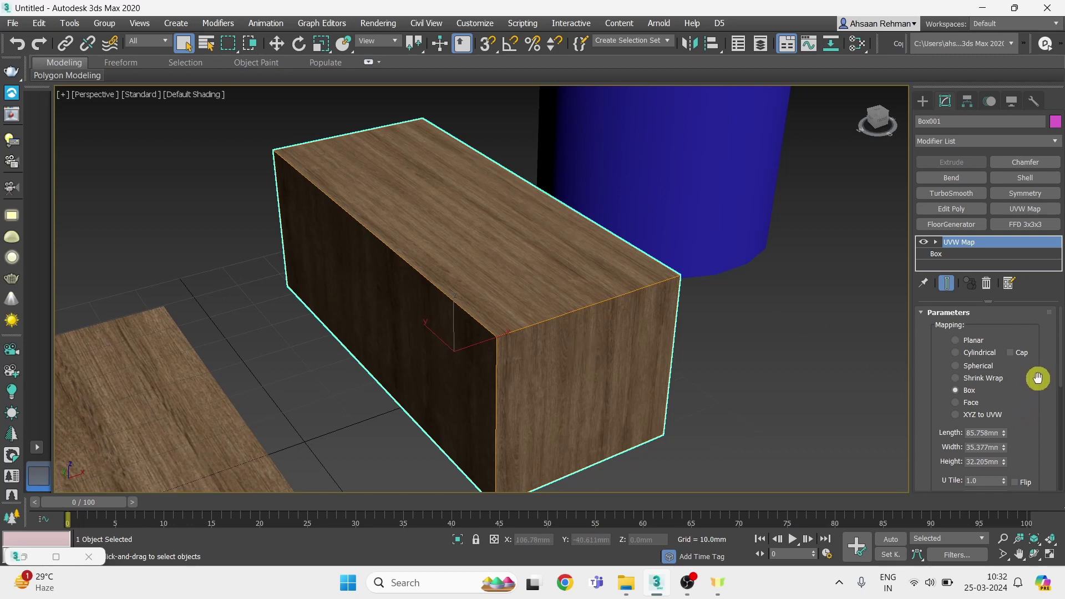
- Set the length, width and height of the box's UVW mapping to 100 mm each
scroll(1039, 378, down, 1)
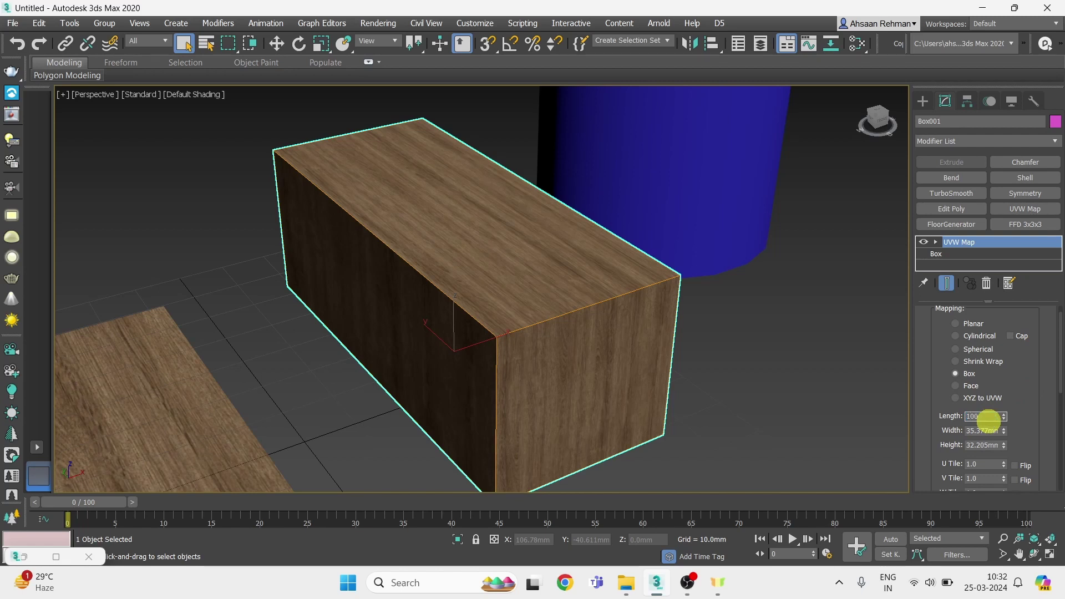
key(Tab)
text(1)
key(Tab)
text(1)
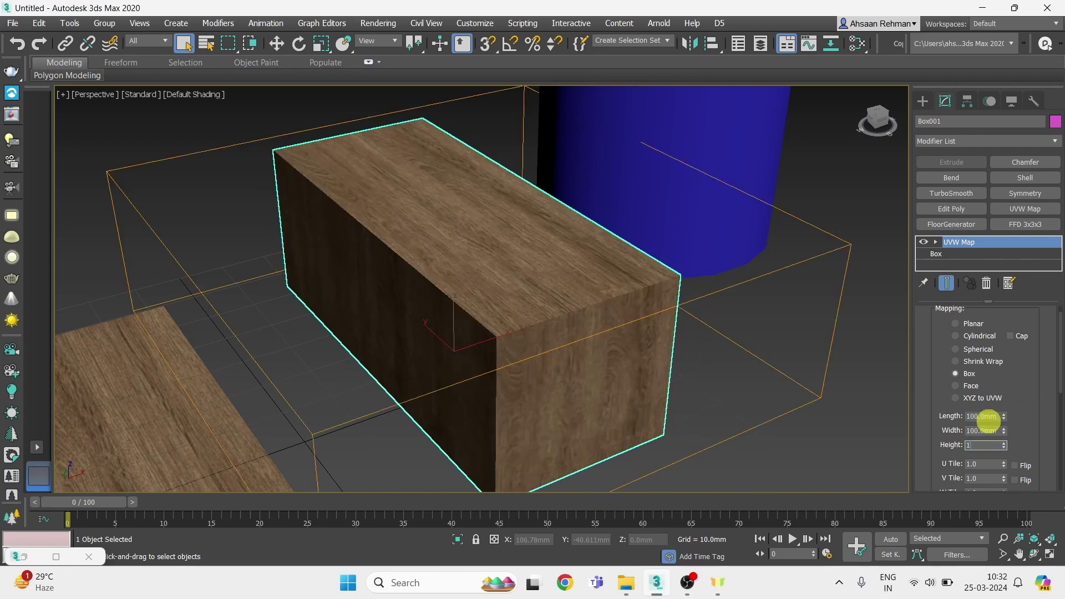
text(00)
key(Return)
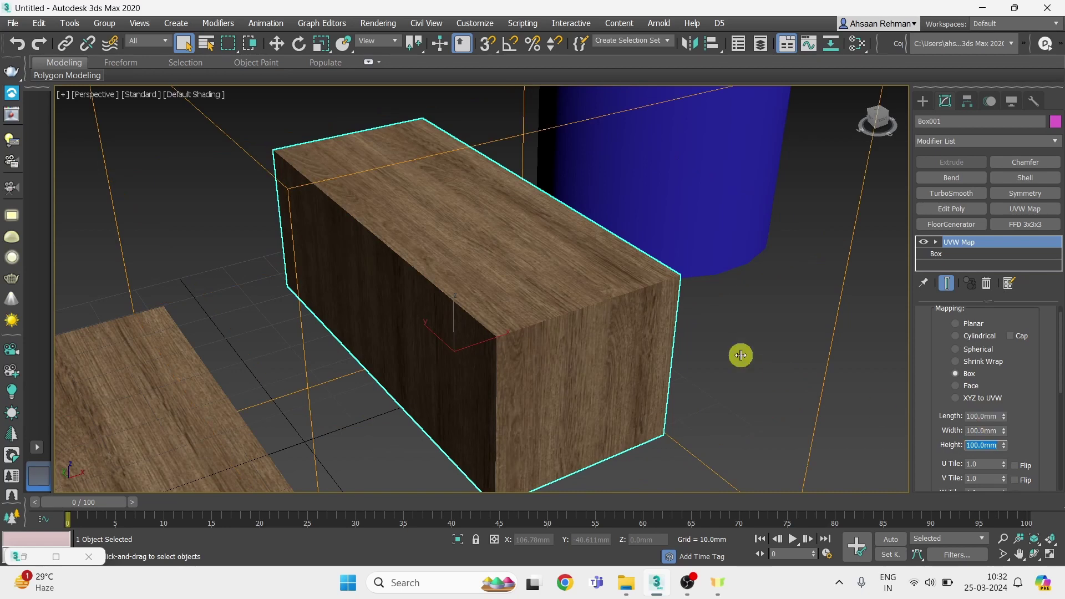
scroll(373, 344, down, 4)
alt+middle_drag(373, 345, 406, 335)
scroll(438, 311, up, 4)
alt+middle_drag(402, 283, 451, 305)
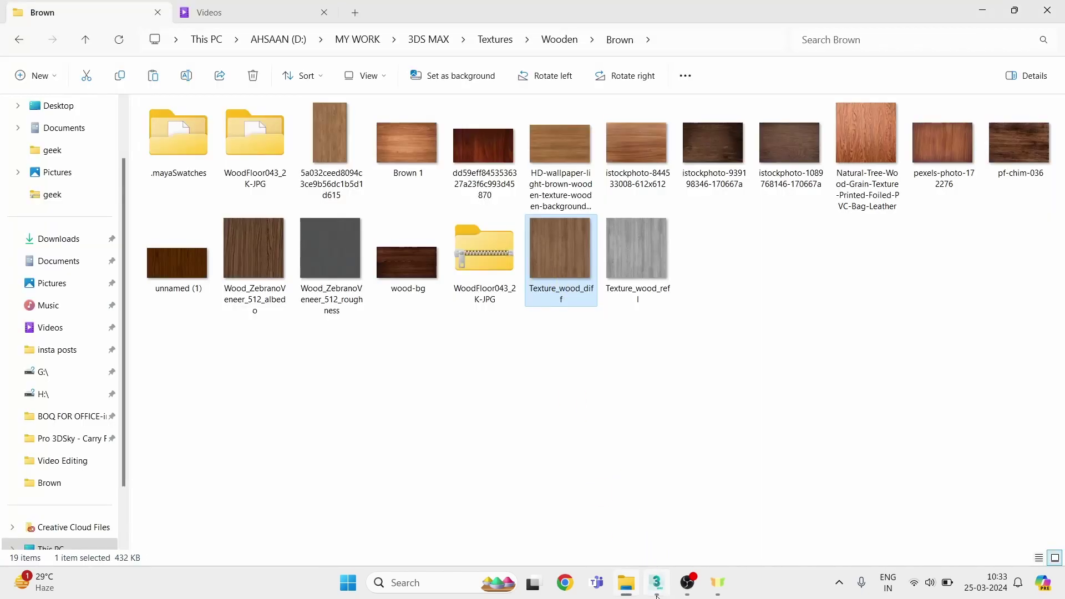
- Switch back to 3ds Max, minimize the Slate Material Editor, and examine the wood grain on the box's faces
click(656, 582)
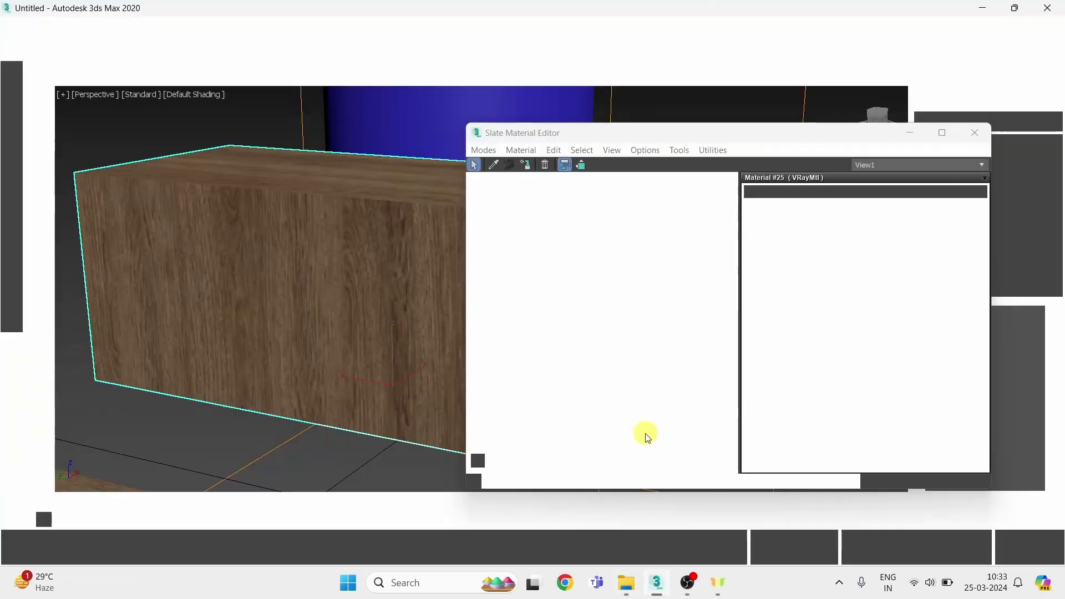
click(932, 131)
alt+middle_drag(664, 320, 568, 309)
scroll(660, 309, down, 2)
scroll(627, 344, up, 2)
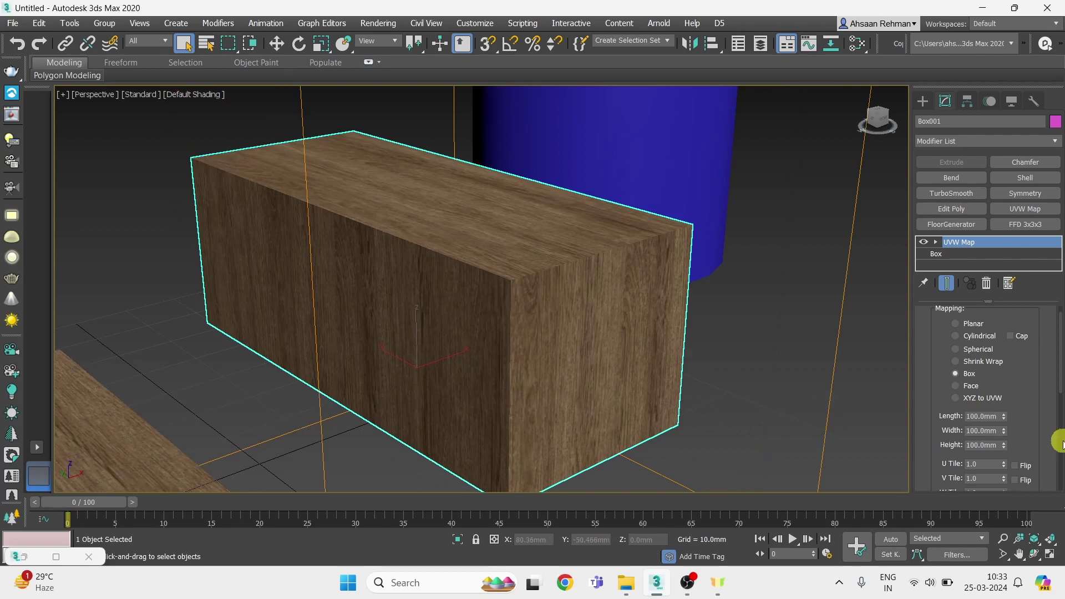
middle_drag(611, 320, 554, 346)
scroll(542, 352, up, 2)
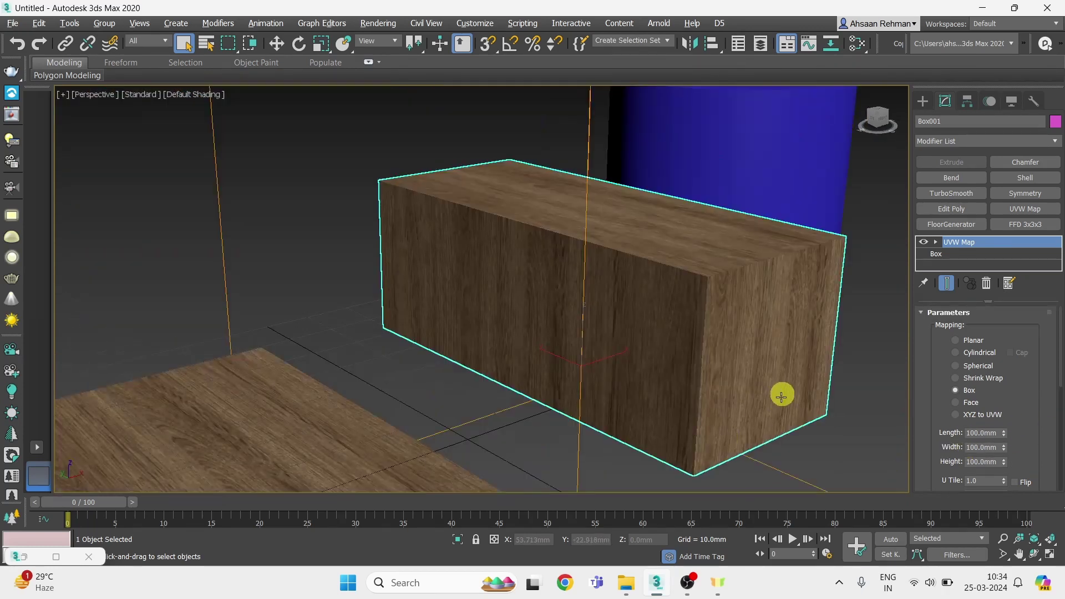
alt+middle_drag(782, 395, 694, 378)
scroll(654, 374, up, 2)
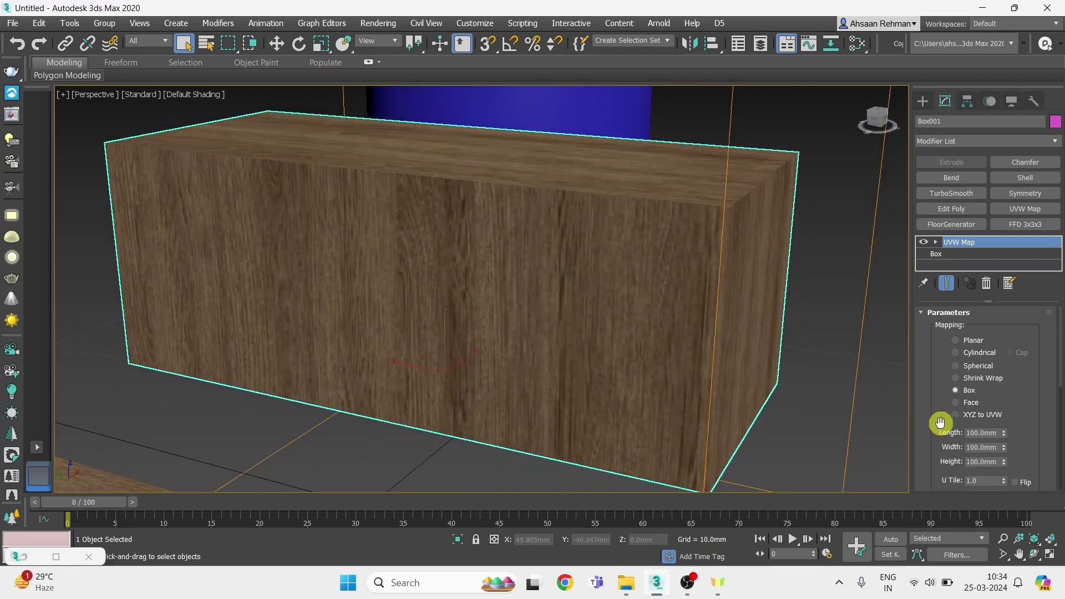
- Set the length, width and height of the box's UVW mapping to 50 mm each
double_click(980, 433)
text(500)
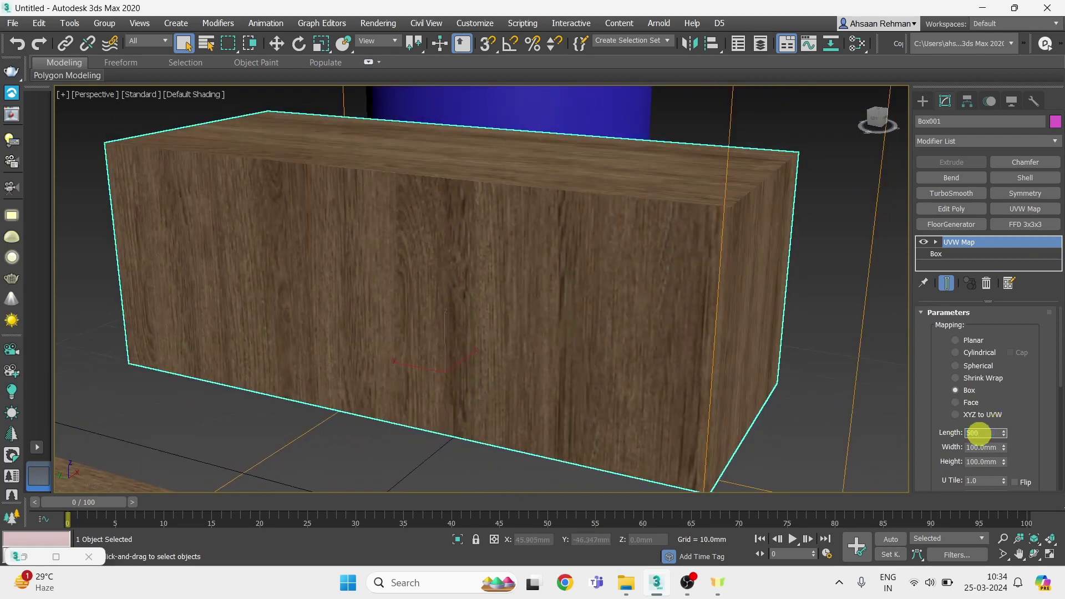
key(Tab)
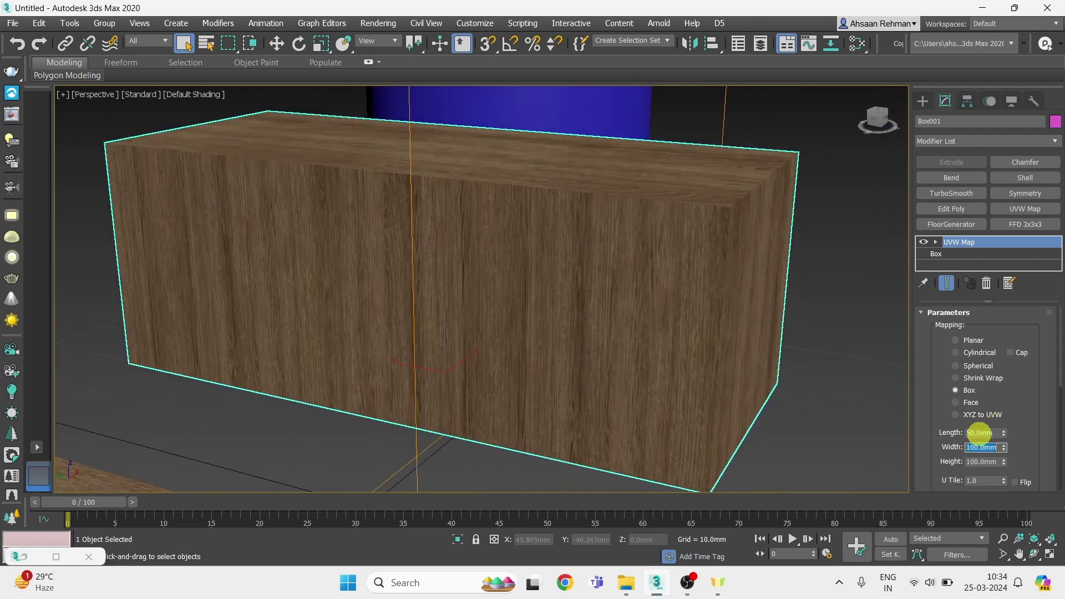
text(50)
key(Return)
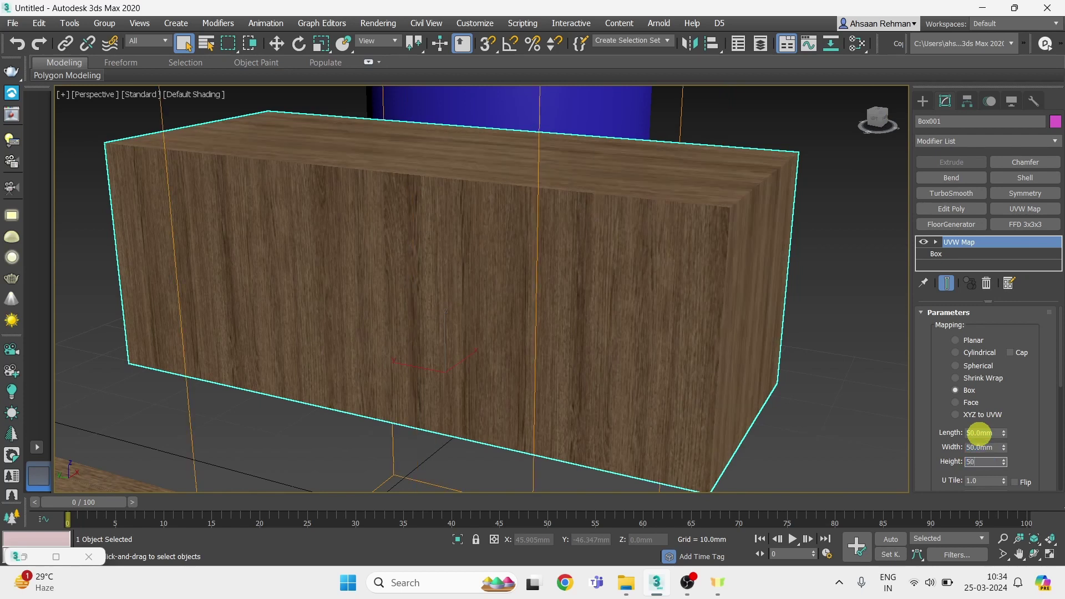
text(50)
key(Return)
alt+middle_drag(616, 245, 611, 337)
scroll(477, 293, up, 4)
scroll(477, 294, down, 4)
alt+middle_drag(483, 309, 682, 226)
scroll(642, 340, down, 3)
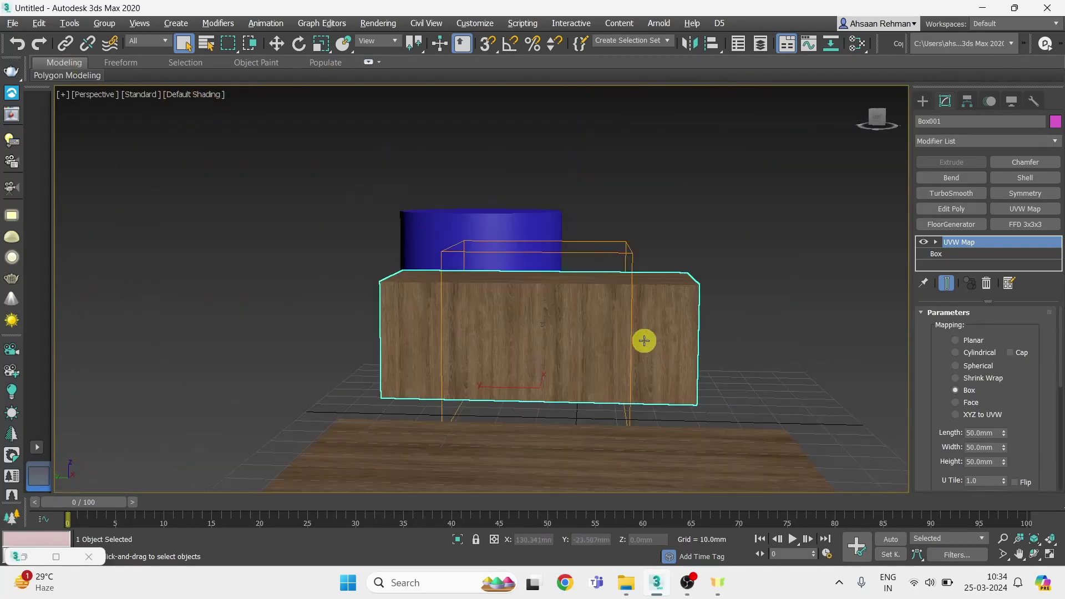
- Assign the wood VRayMtl Material #25 to the blue cylinder and minimize the Slate Material Editor
alt+middle_drag(642, 340, 693, 383)
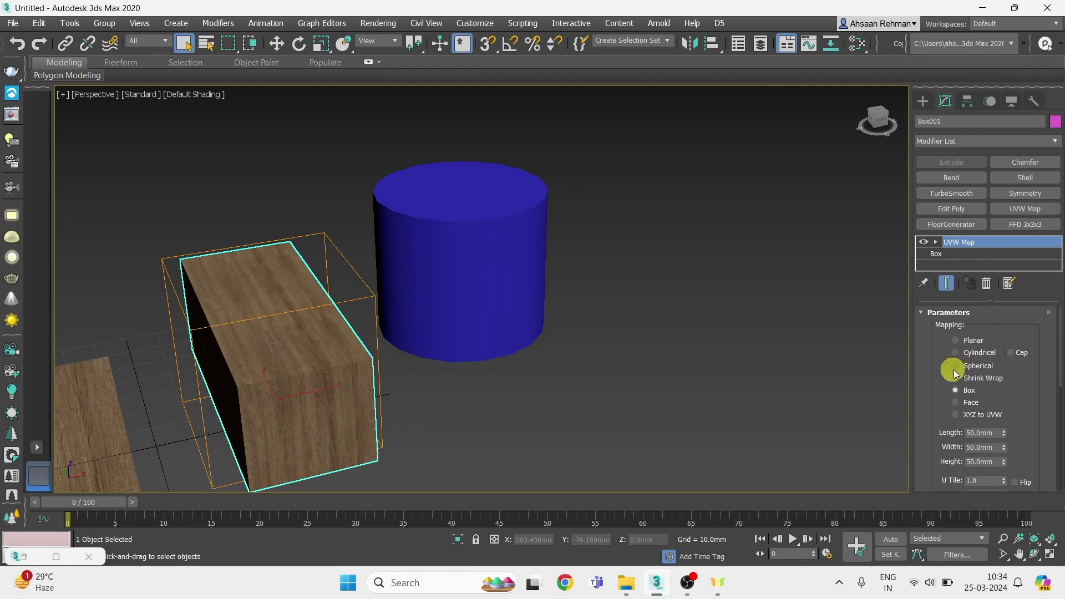
scroll(506, 290, up, 4)
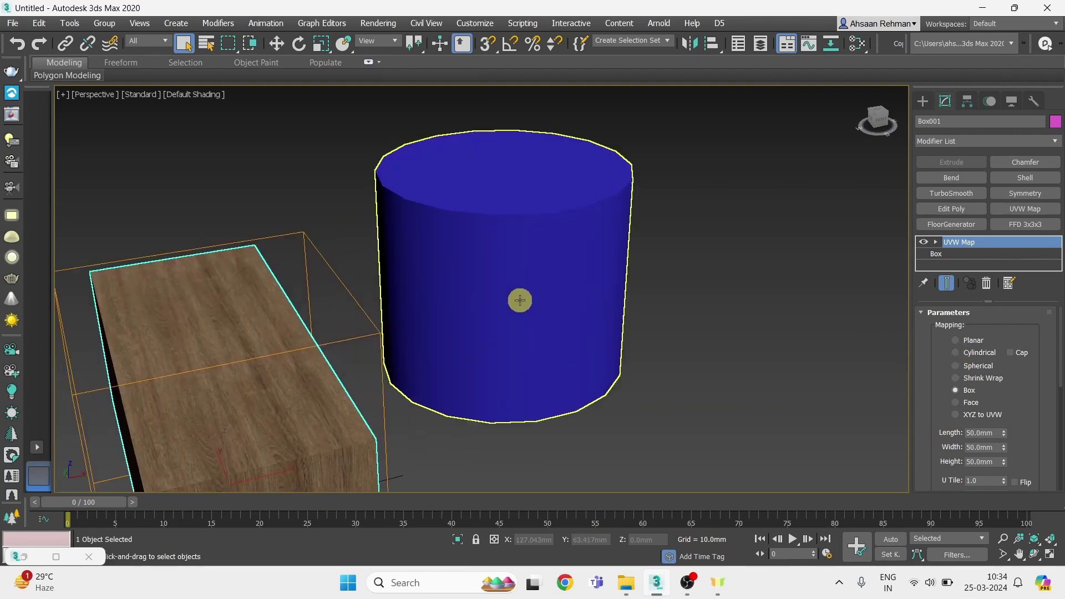
click(519, 285)
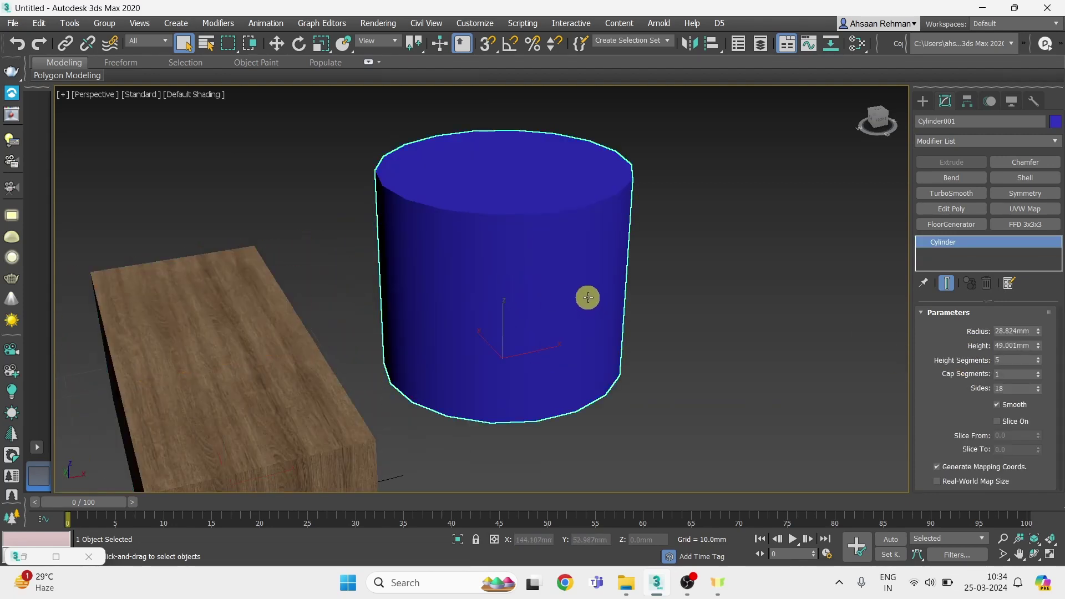
middle_drag(587, 298, 582, 363)
double_click(41, 555)
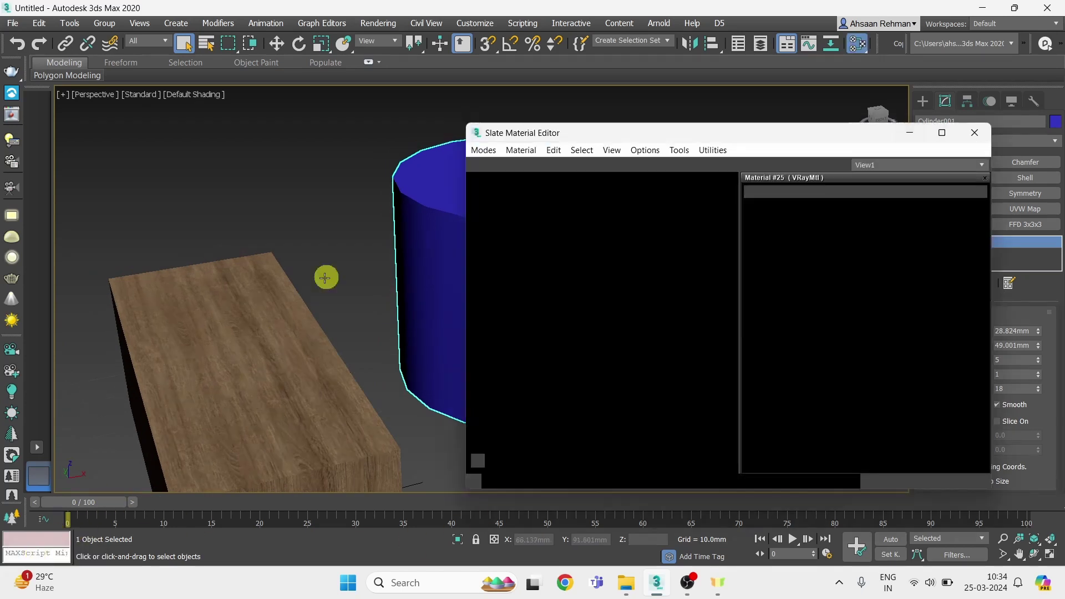
click(526, 170)
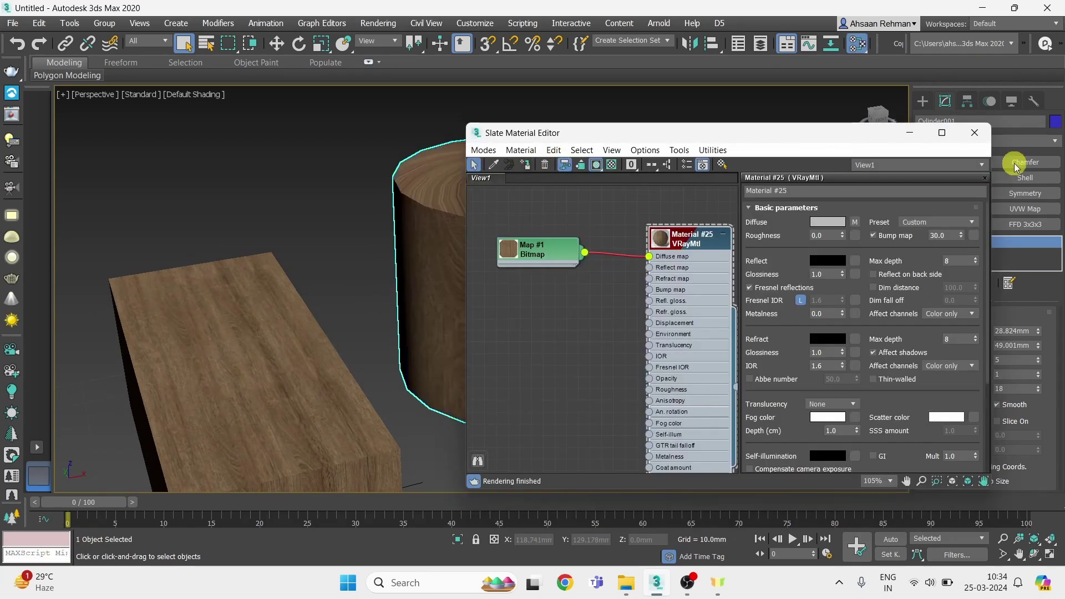
click(910, 132)
middle_drag(588, 202, 569, 232)
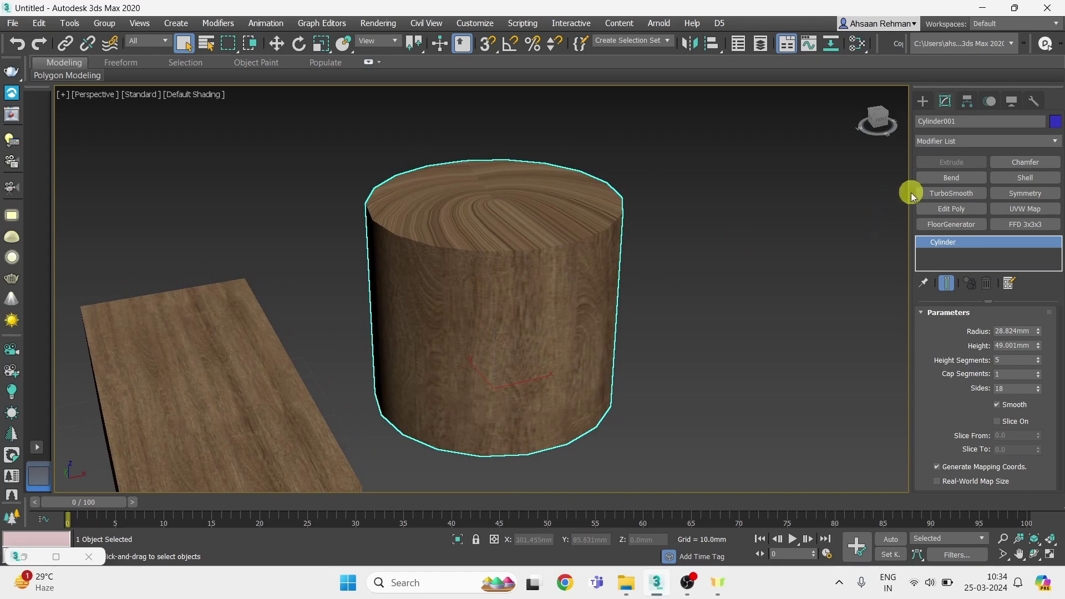
- Add a UVW Map modifier to the wood-textured cylinder
click(961, 148)
click(961, 147)
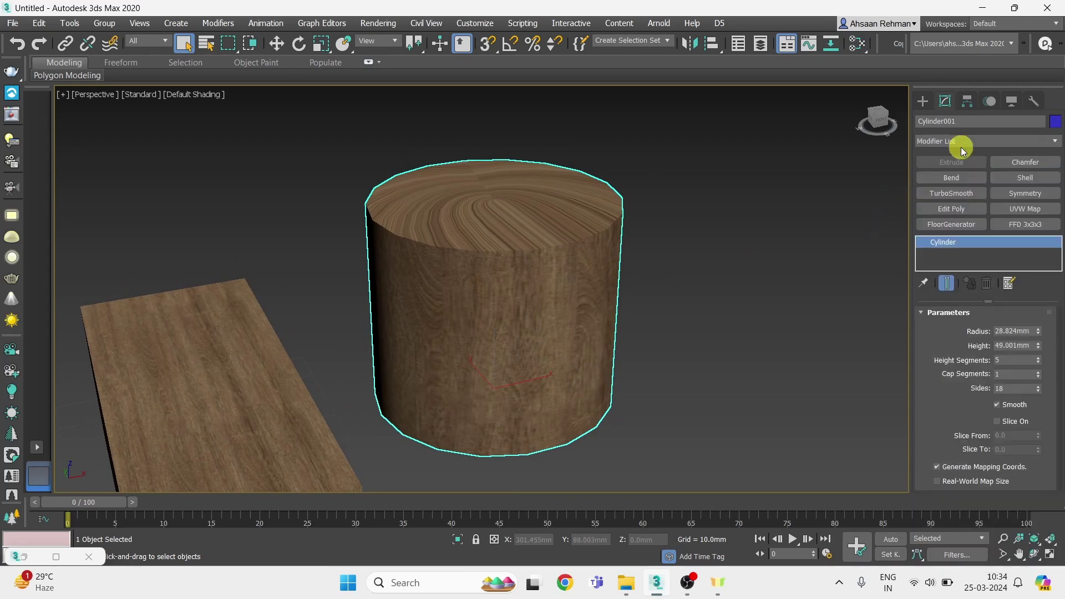
click(1025, 209)
scroll(507, 308, down, 3)
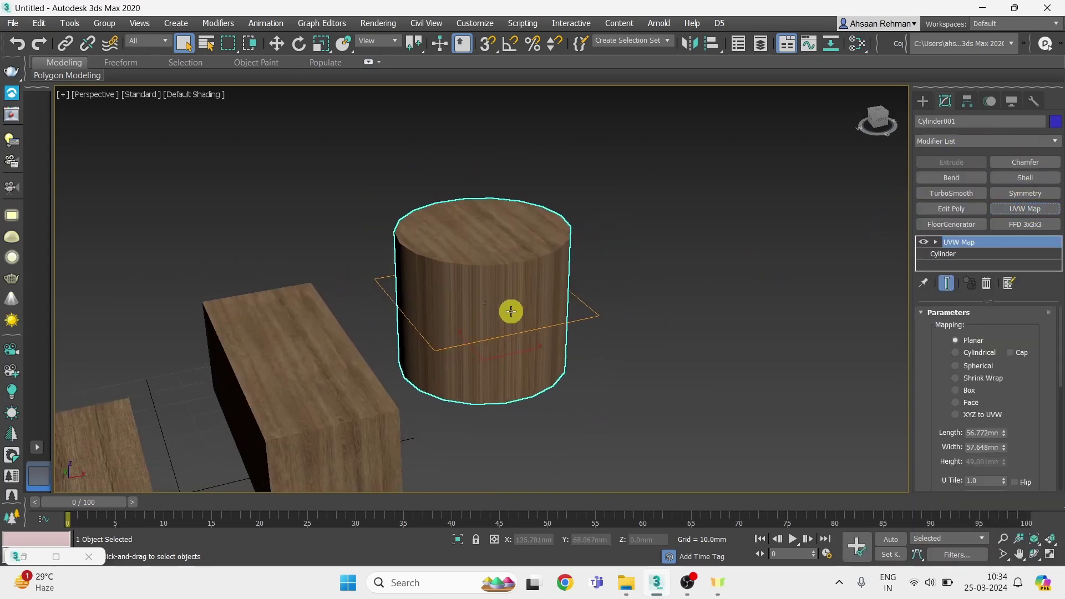
- Try Cylindrical mapping for the cylinder's UVW Map modifier
scroll(502, 313, up, 4)
scroll(502, 272, up, 2)
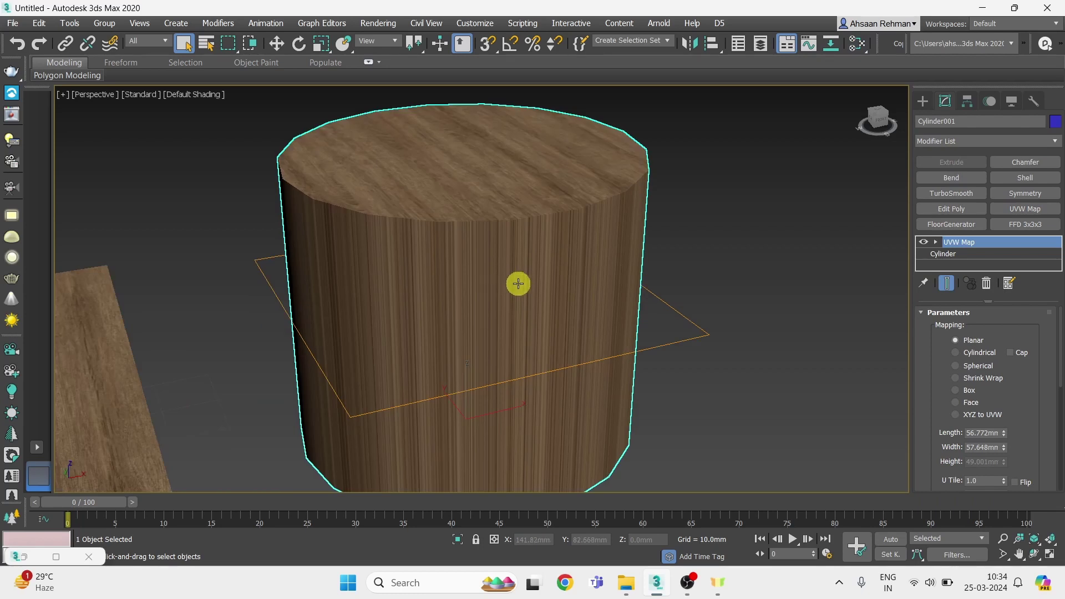
click(978, 353)
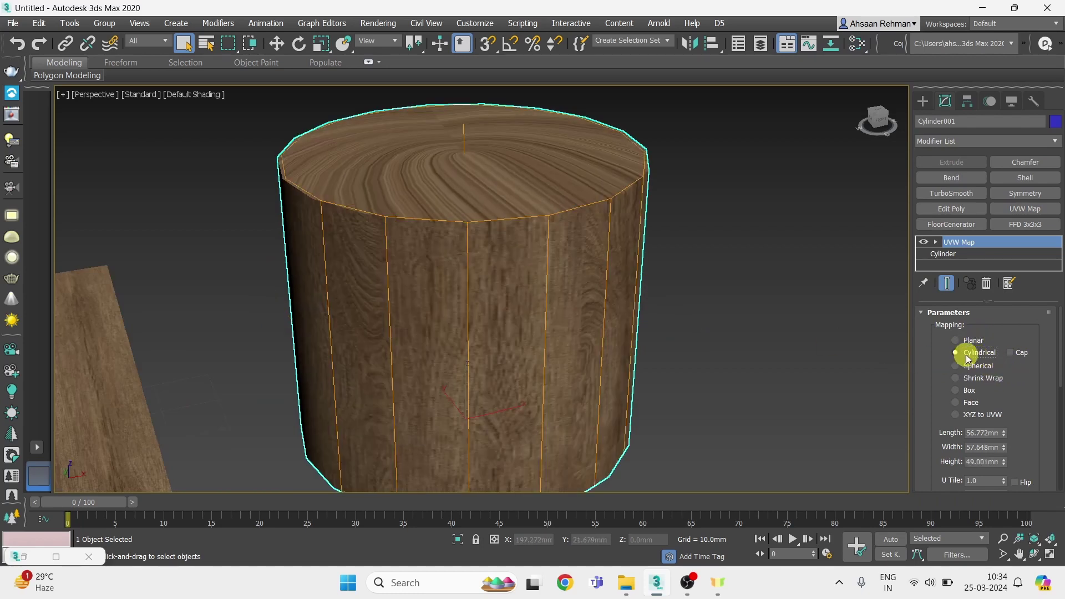
scroll(549, 388, down, 3)
alt+middle_drag(457, 346, 489, 331)
scroll(505, 344, up, 5)
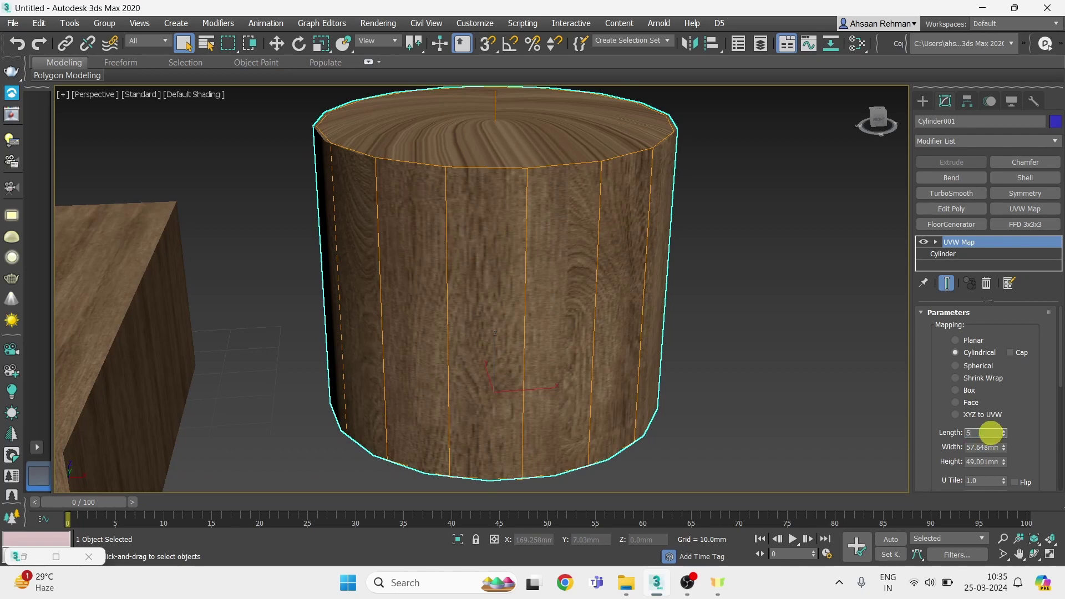
- Set the length, width and height of the cylinder's UVW mapping to 50 mm each
key(Return)
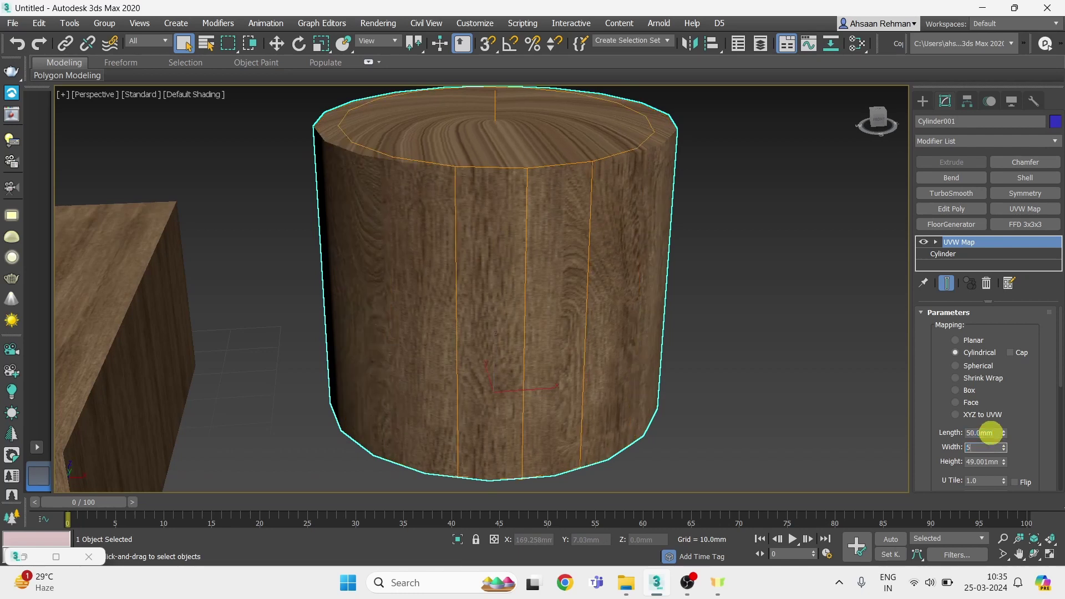
text(50)
key(Tab)
text(5)
text(0mm)
key(Return)
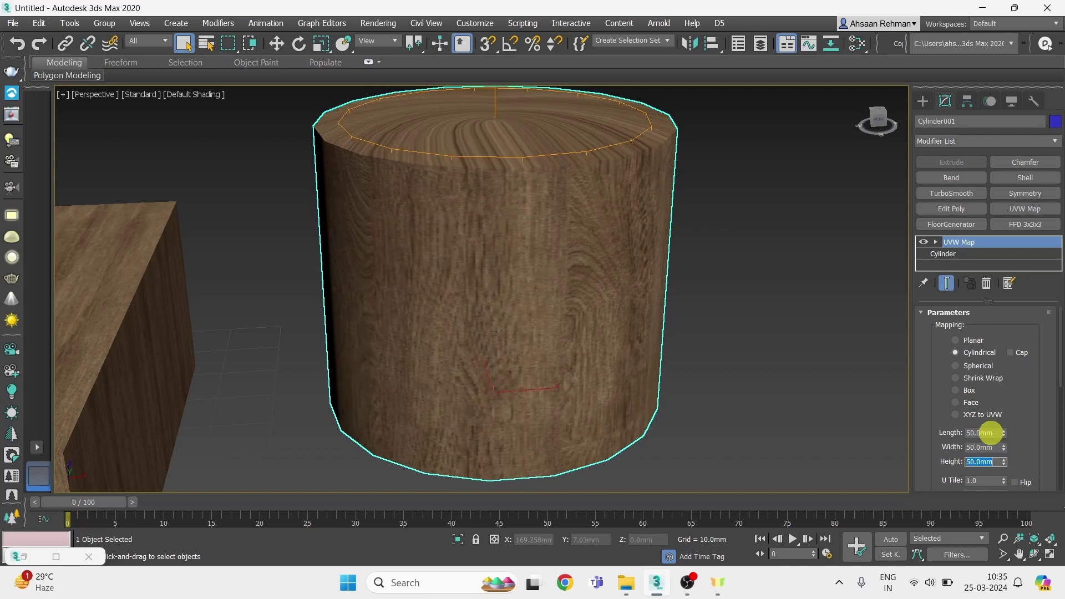
- Examine the wood grain on the cylinder's top face and curved side with the Cylindrical mapping
scroll(440, 361, down, 2)
alt+middle_drag(467, 369, 513, 378)
middle_drag(504, 226, 547, 300)
alt+middle_drag(547, 300, 617, 327)
scroll(538, 309, up, 2)
scroll(603, 352, down, 2)
scroll(621, 340, up, 2)
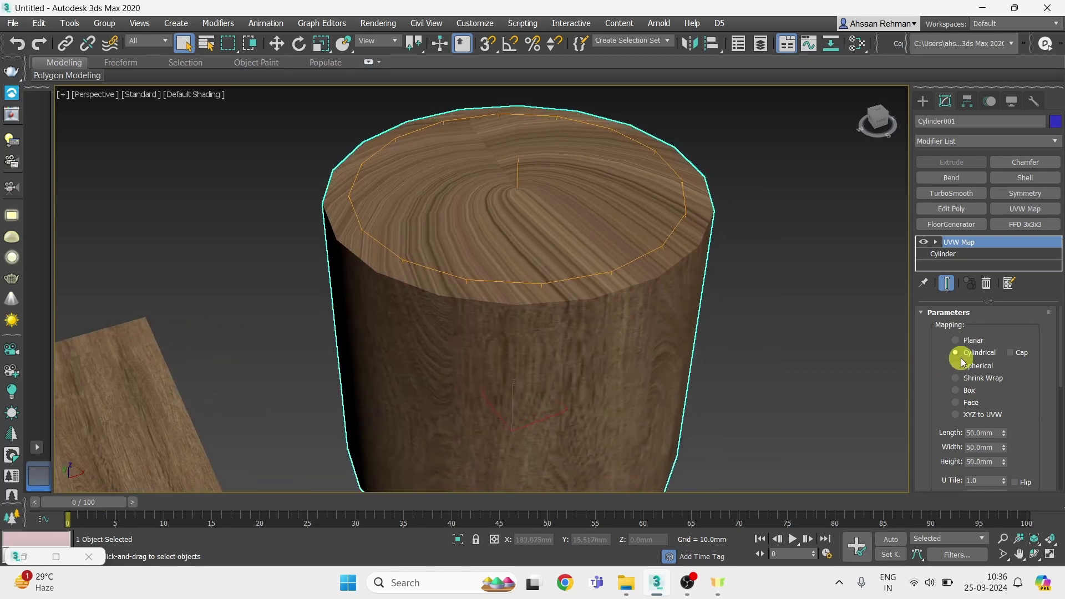
scroll(525, 364, down, 3)
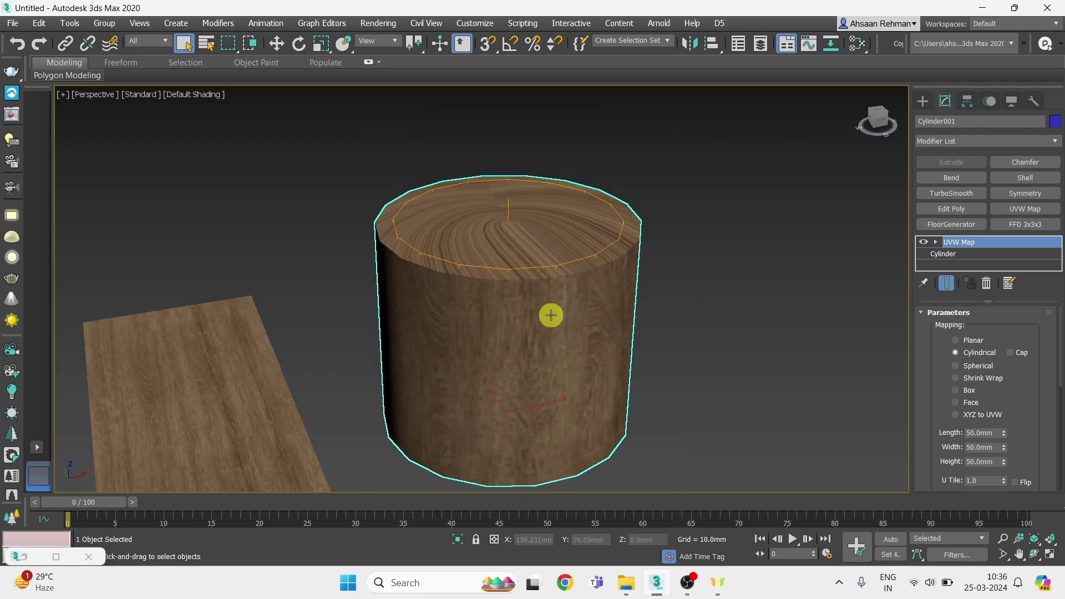
scroll(540, 259, up, 2)
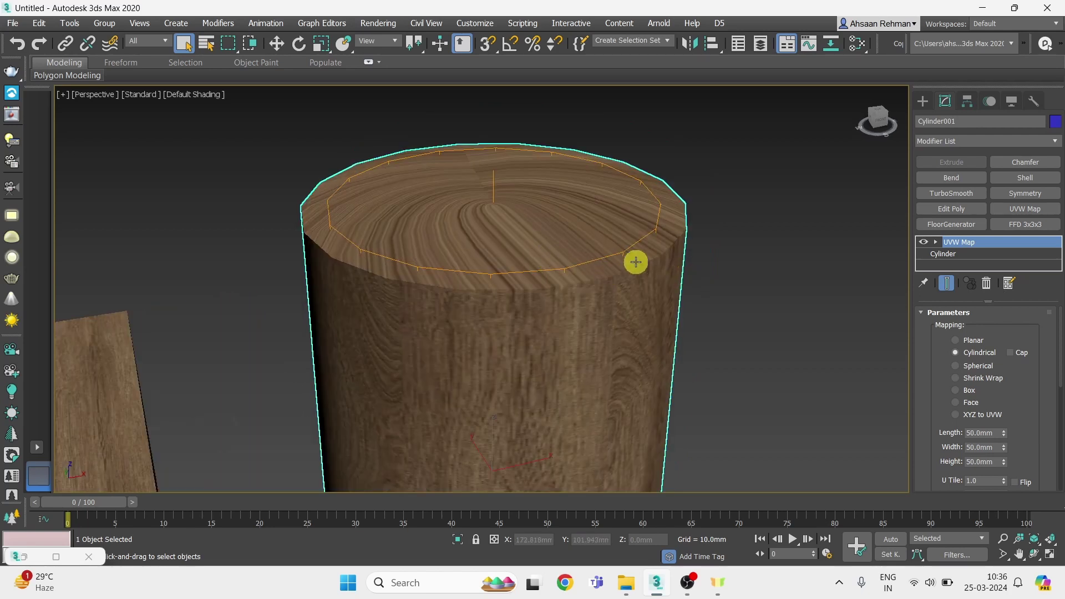
- Change the cylinder's UVW mapping type to Box and check the grain on its top and side
click(956, 390)
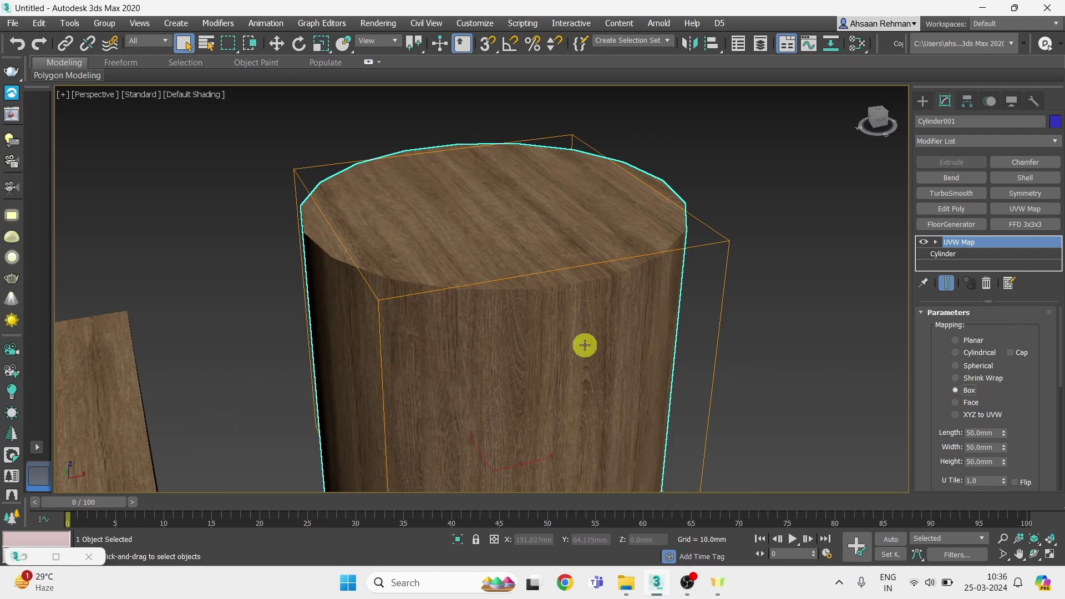
scroll(451, 299, down, 3)
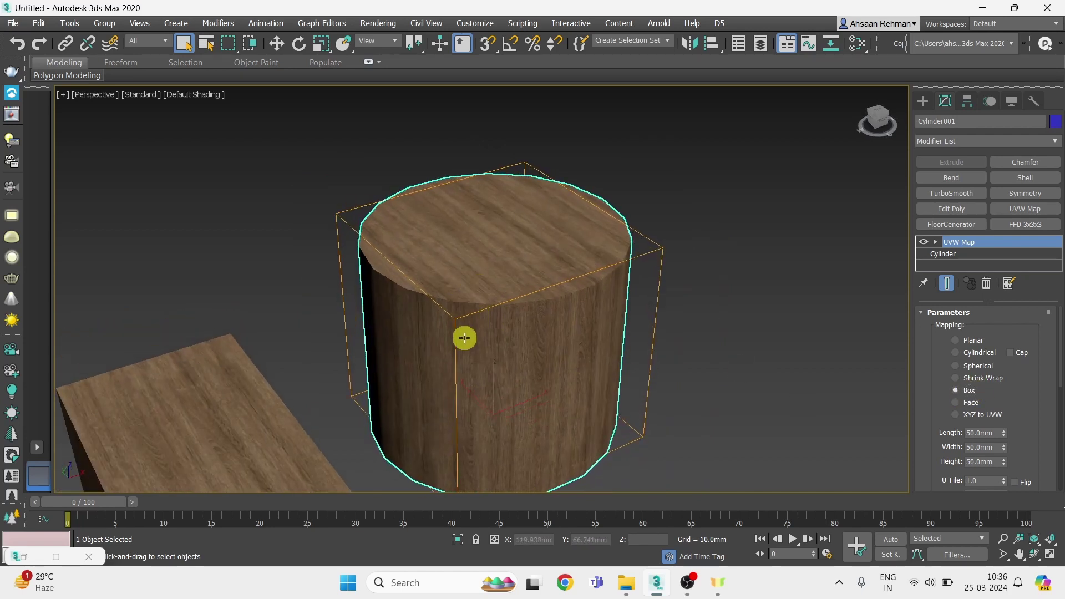
middle_drag(460, 335, 394, 285)
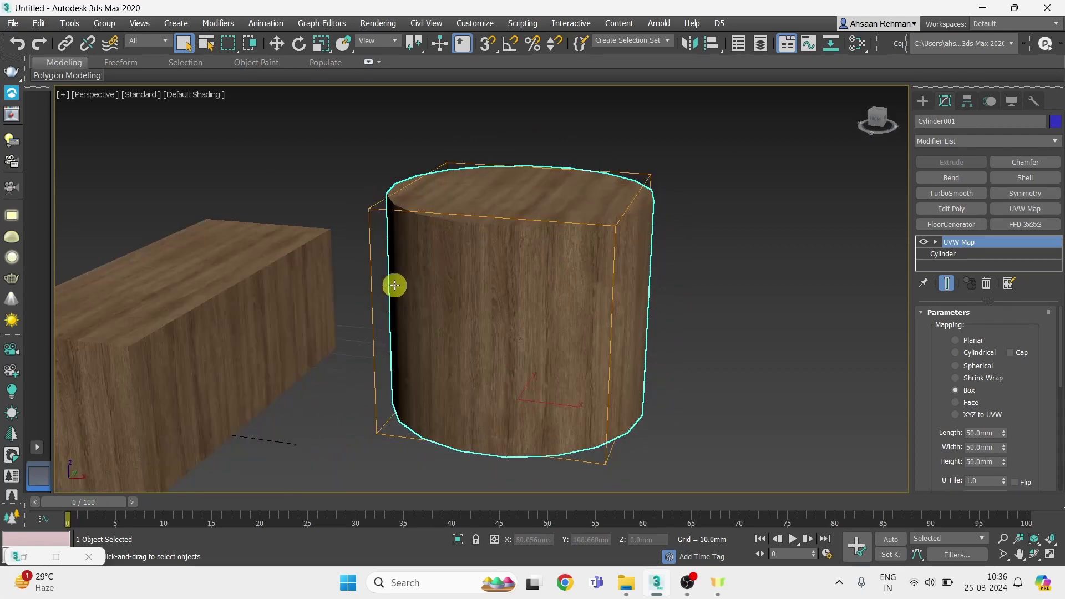
scroll(552, 323, up, 2)
alt+middle_drag(552, 323, 570, 281)
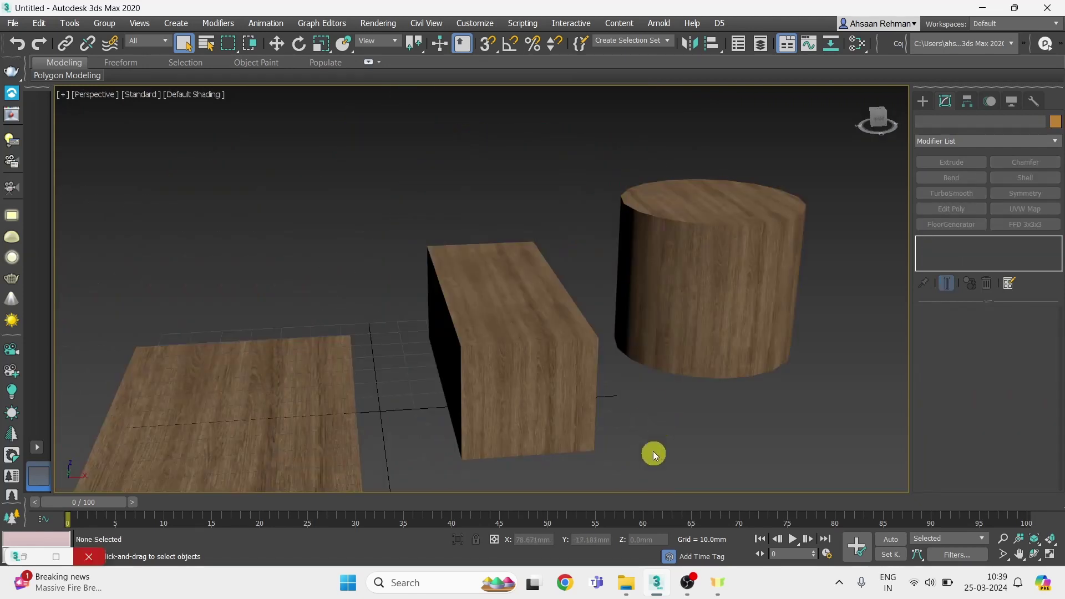
- Preview the wood image 5a032ceed8094c3ce9b56dc1b5d1d615.jpg from File Explorer, return to 3ds Max and minimize the Slate Material Editor
click(661, 581)
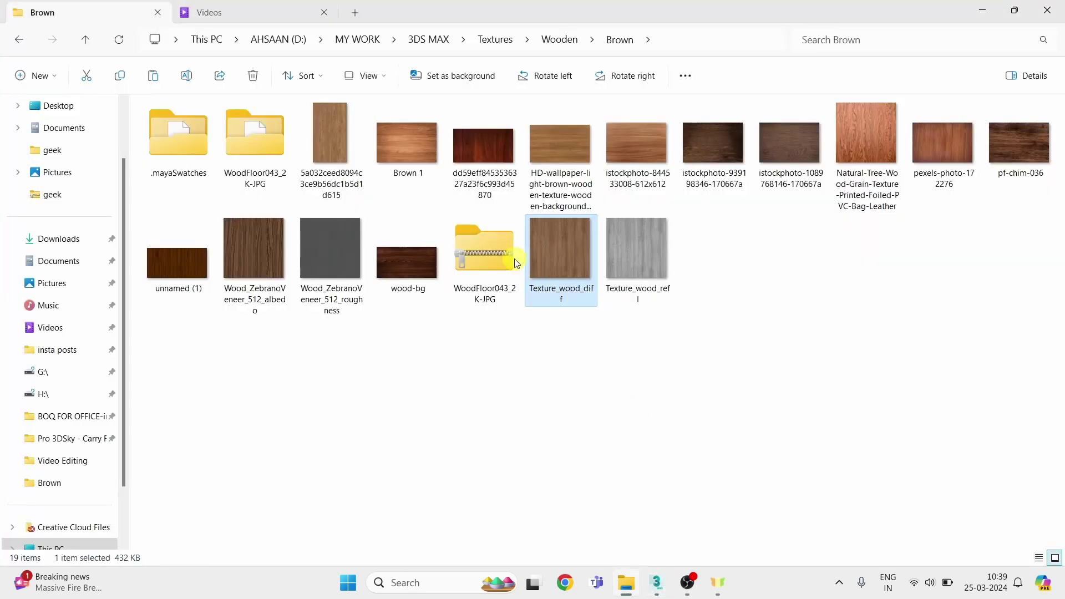
double_click(339, 152)
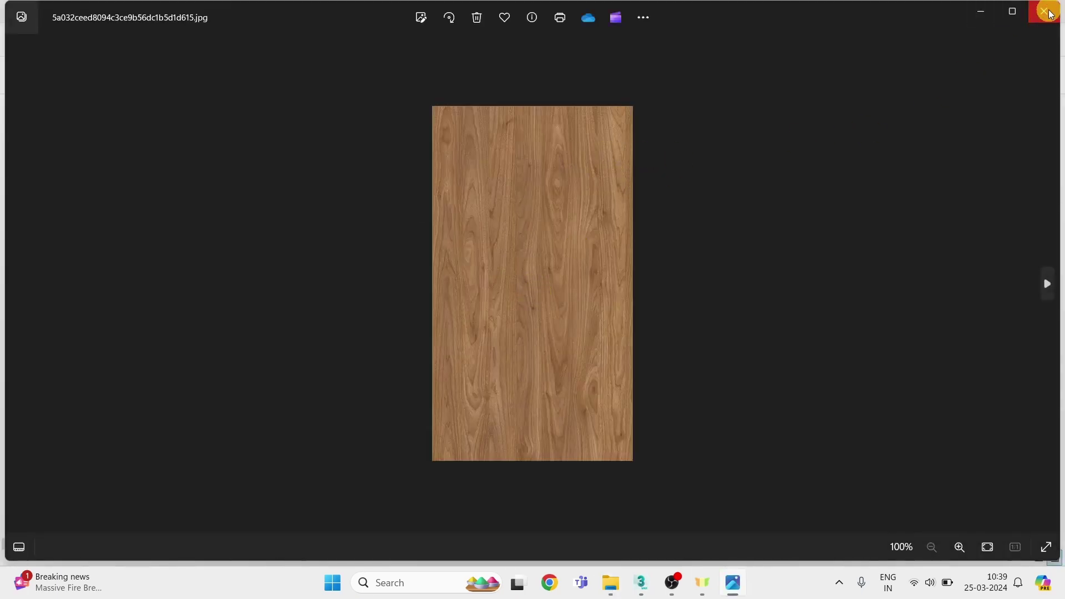
click(1050, 14)
click(657, 582)
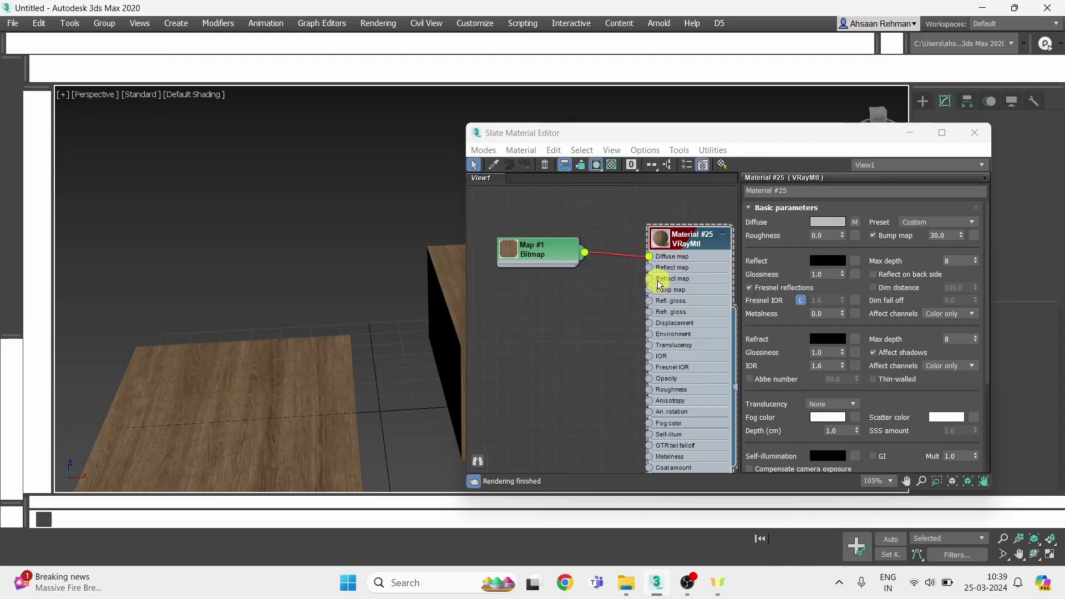
click(909, 133)
- Select the wood-textured box and activate the Gizmo sub-object of its UVW Map modifier
click(530, 378)
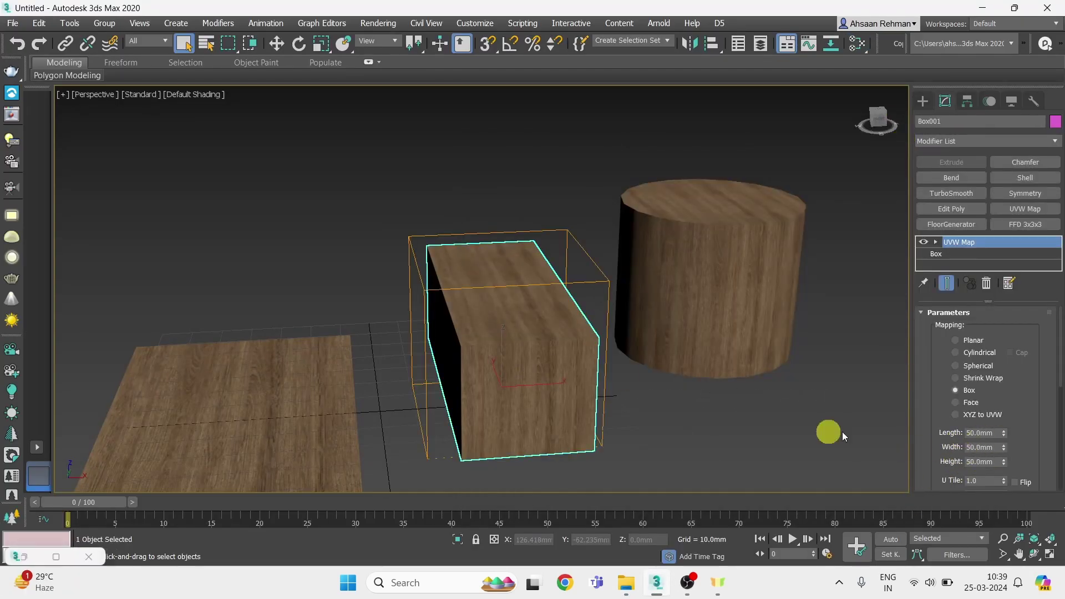
scroll(499, 383, up, 3)
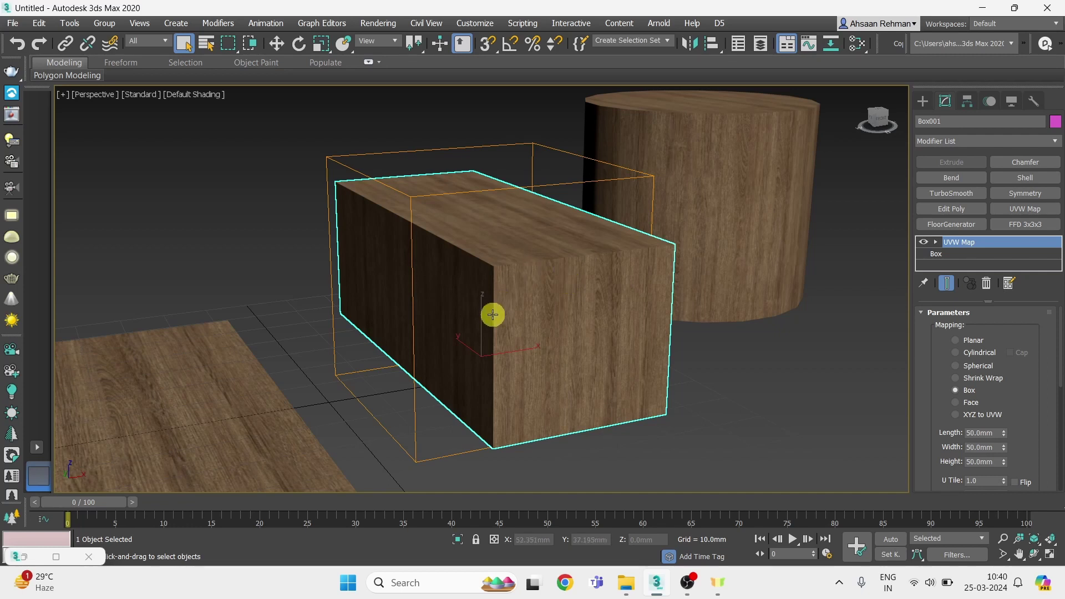
alt+middle_drag(558, 304, 531, 311)
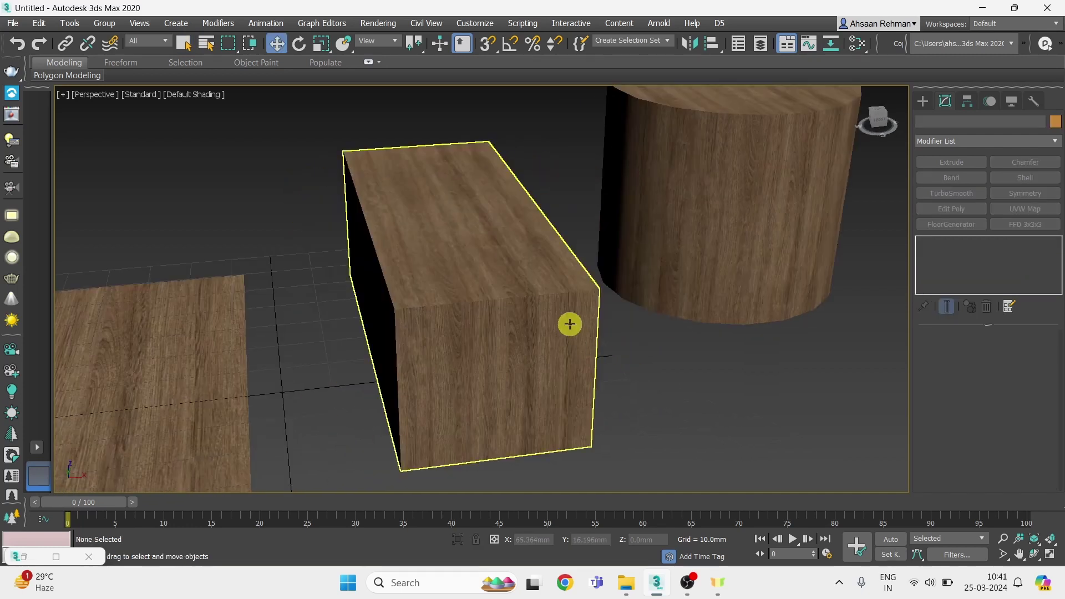
click(569, 324)
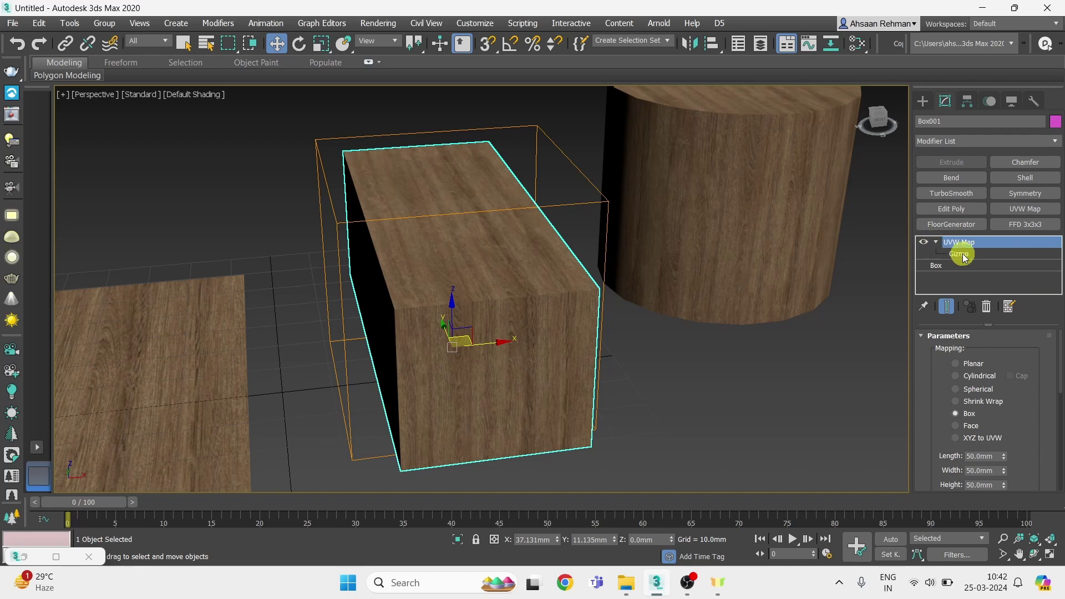
click(961, 254)
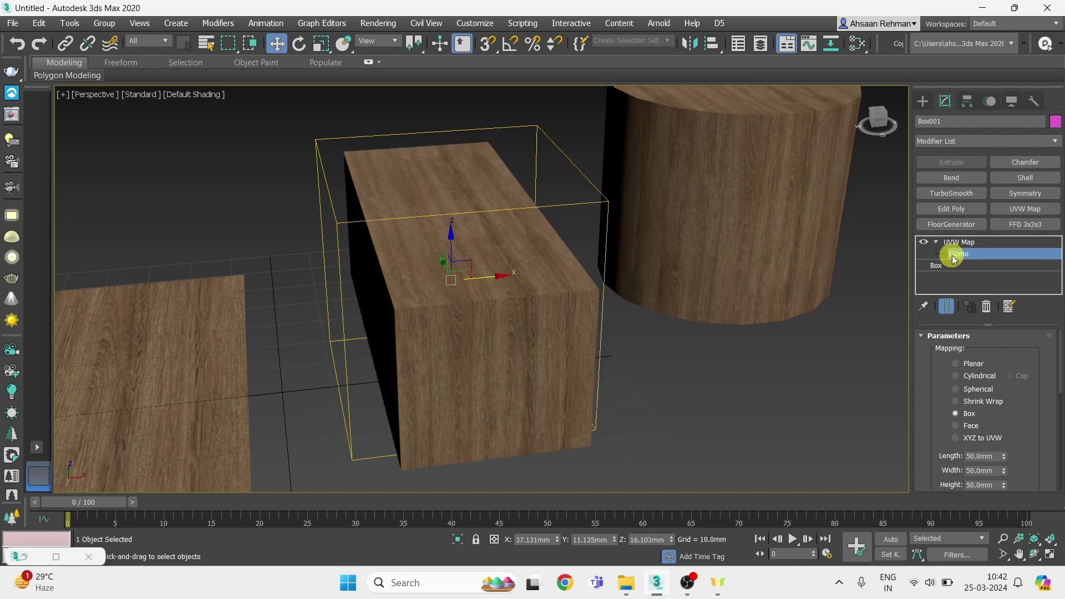
- Move the box's UVW Map gizmo along its axes to shift the wood texture across the faces
scroll(344, 232, up, 3)
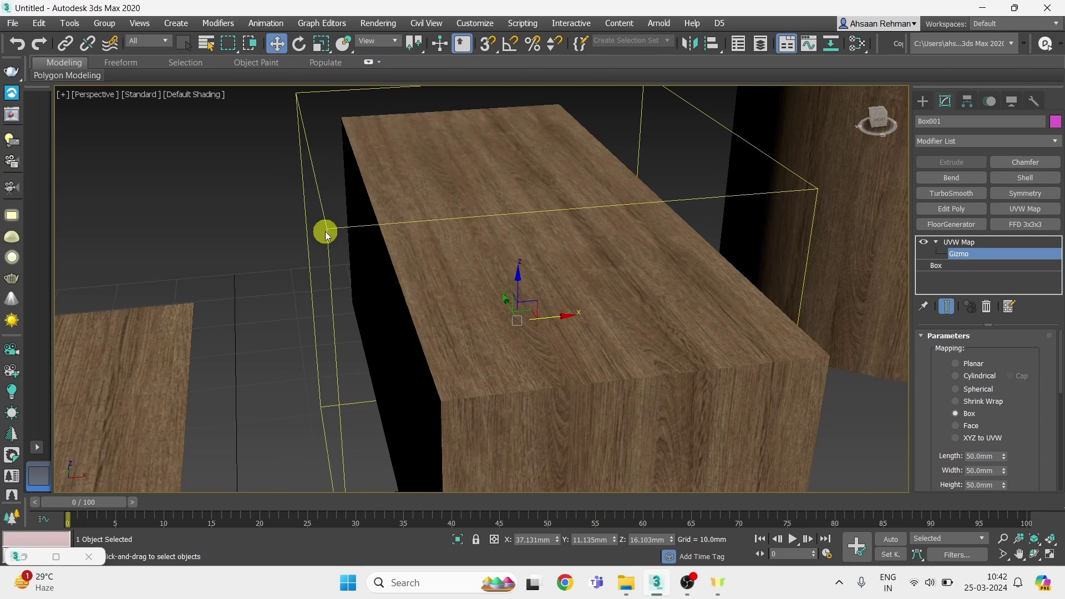
scroll(381, 262, down, 3)
scroll(455, 286, up, 2)
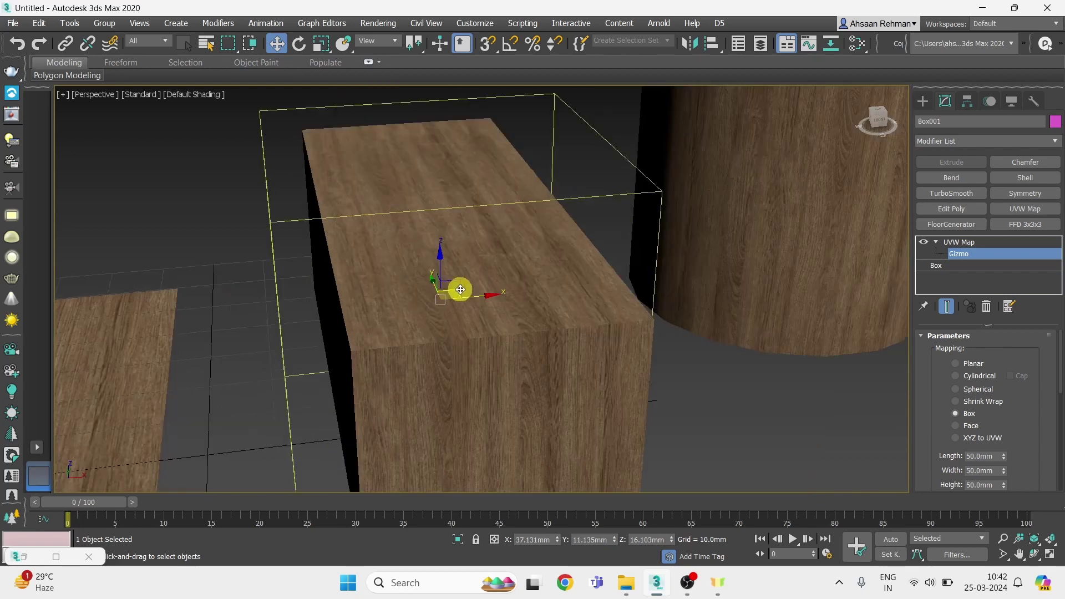
drag(477, 296, 572, 296)
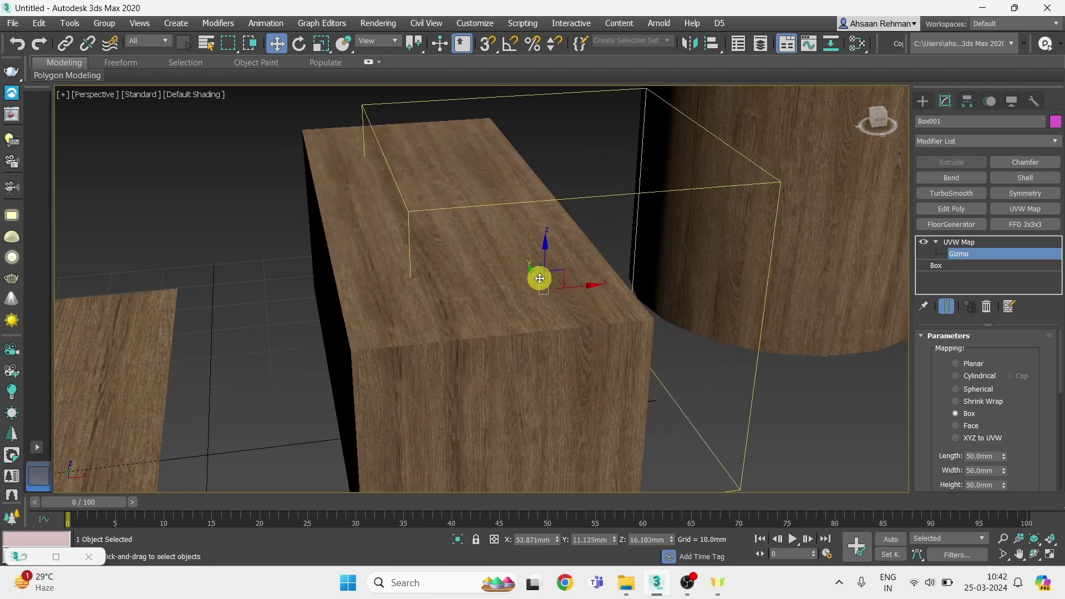
drag(521, 267, 429, 213)
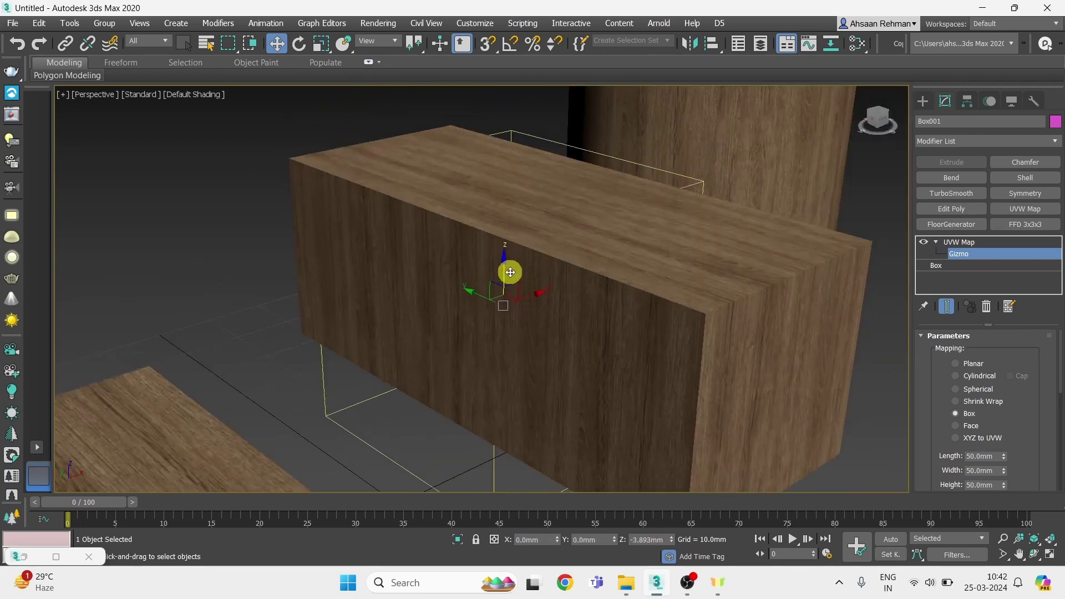
- Rotate the box's UVW Map gizmo a quarter turn about the Z axis with angle snap enabled
key(e)
key(a)
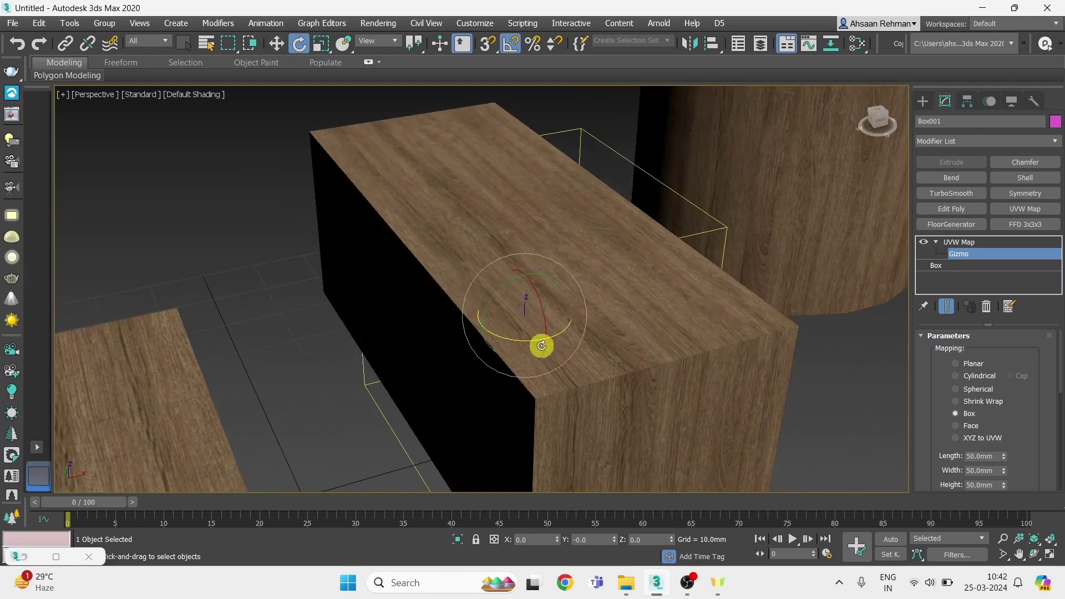
key(a)
drag(509, 340, 555, 349)
drag(554, 348, 555, 348)
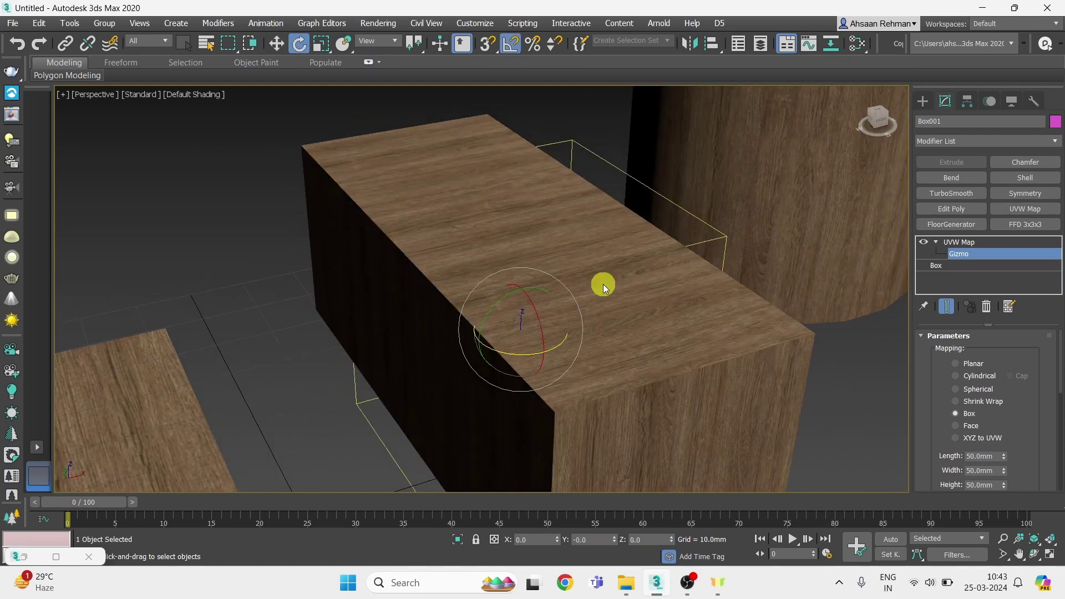
- Leave the gizmo level of the box's UVW Map modifier and deselect the box
alt+middle_drag(624, 261, 588, 289)
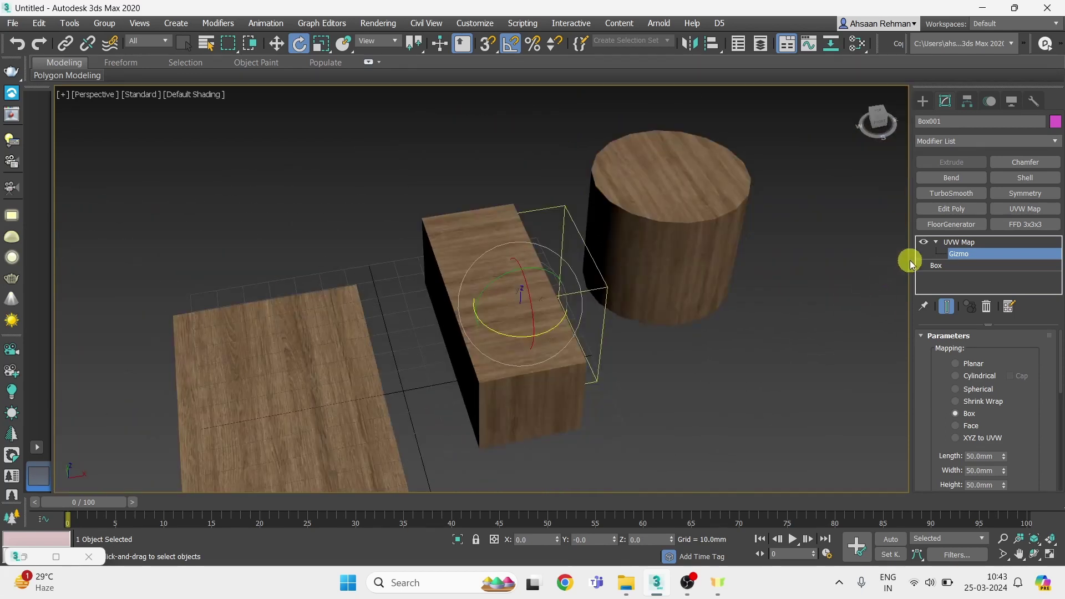
click(958, 243)
click(937, 249)
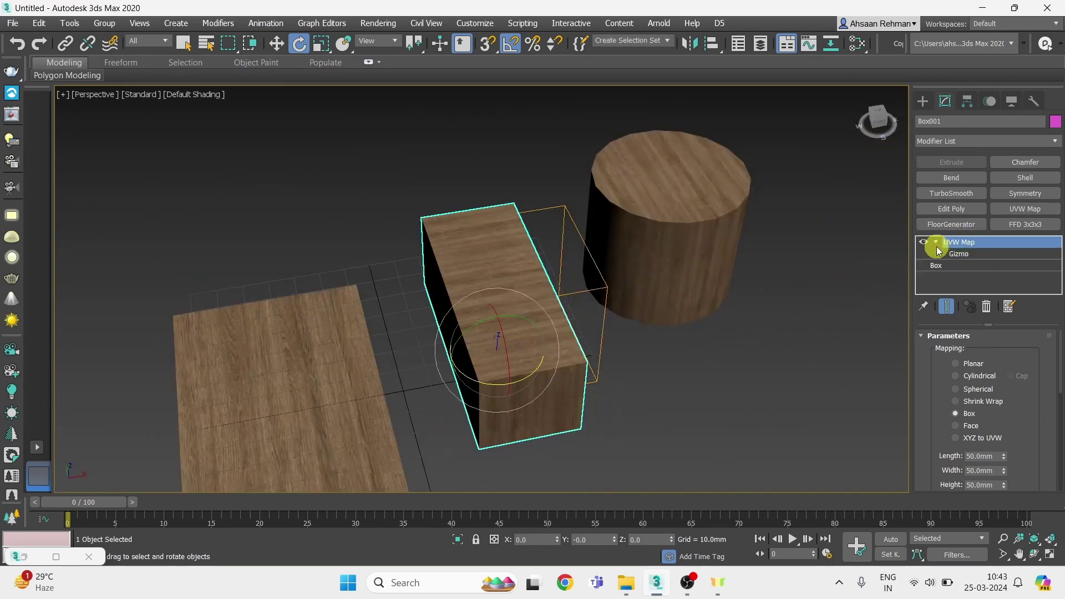
click(700, 335)
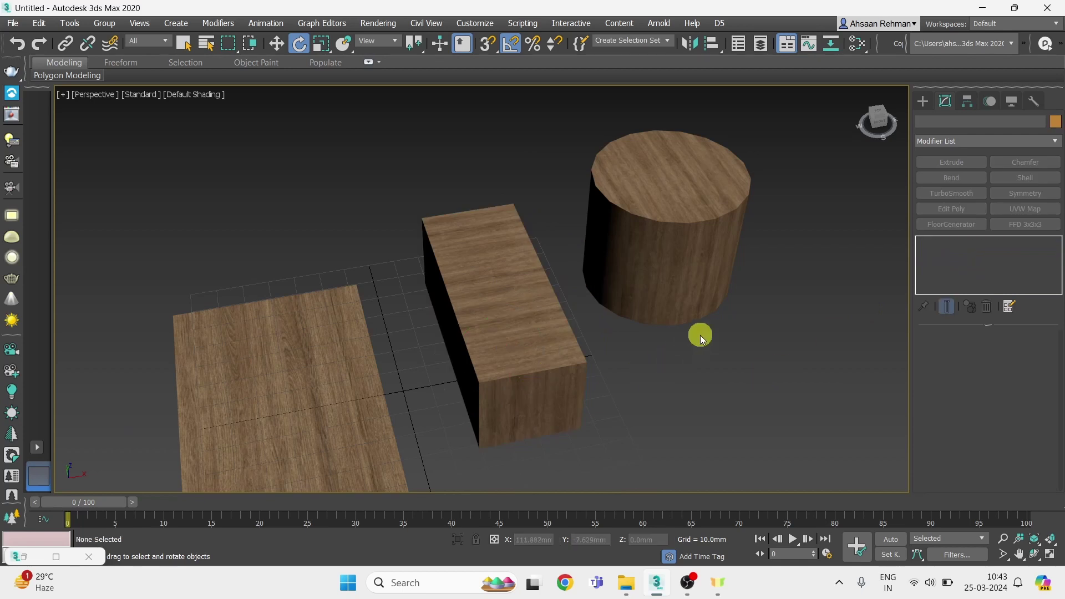
scroll(699, 335, down, 4)
scroll(651, 294, up, 3)
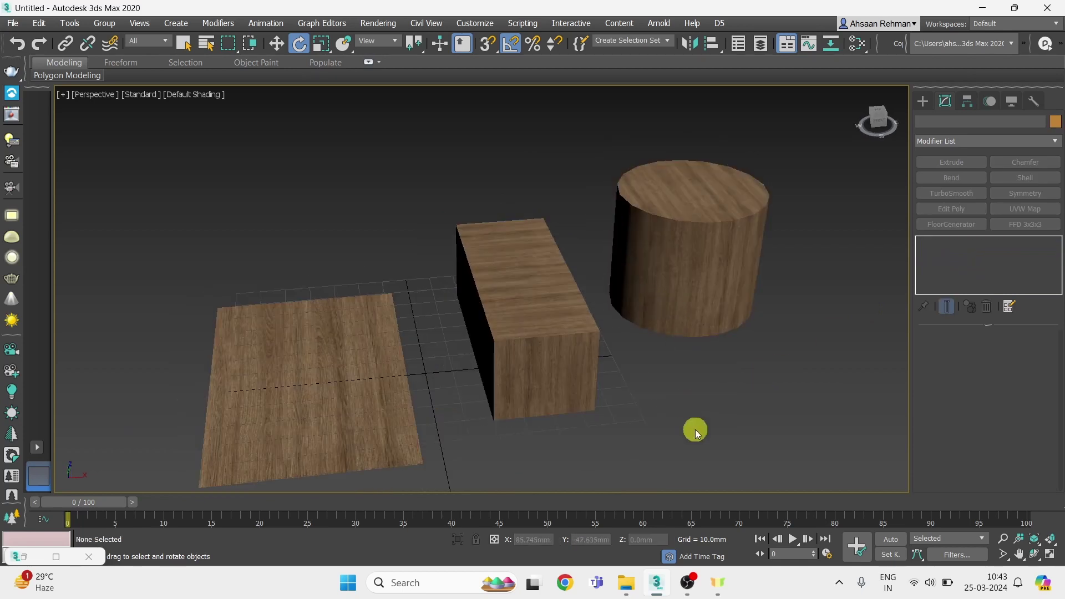